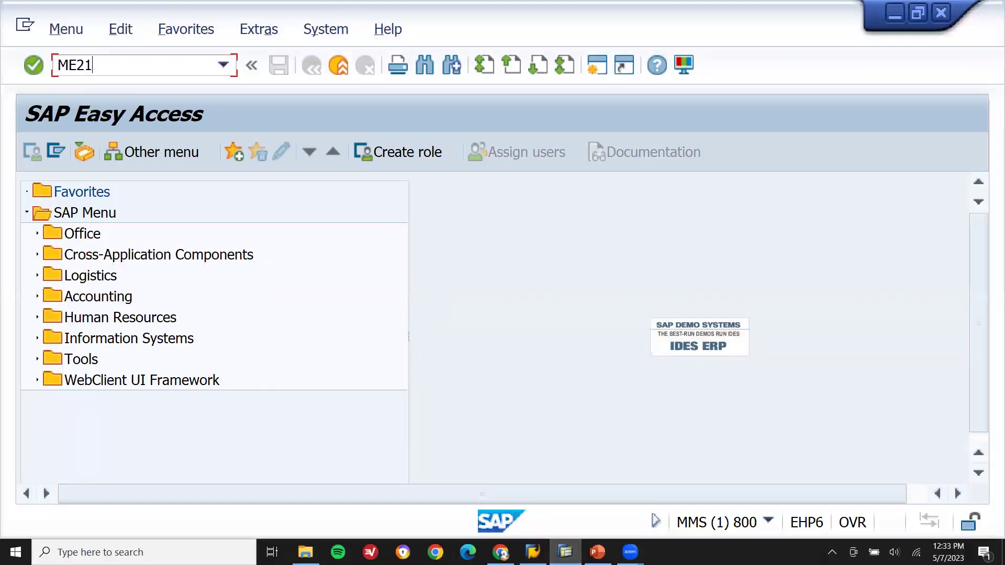
# Start transaction ME21N to create a standard purchase order.
pyautogui.press('Return')
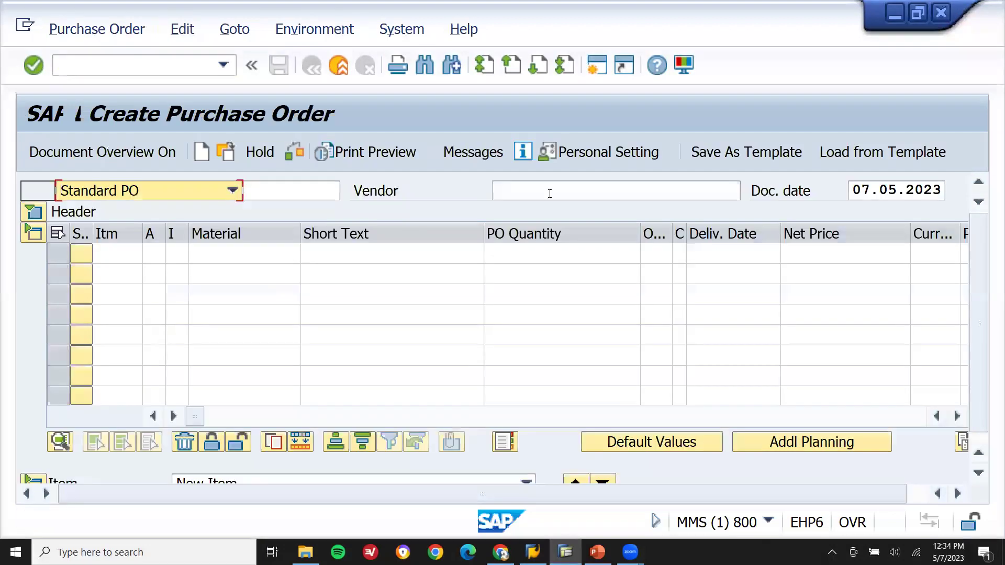
# Enter vendor 100448, purchasing organization 1111 and purchasing group 000 on the new PO.
pyautogui.click(581, 191)
pyautogui.press('Return')
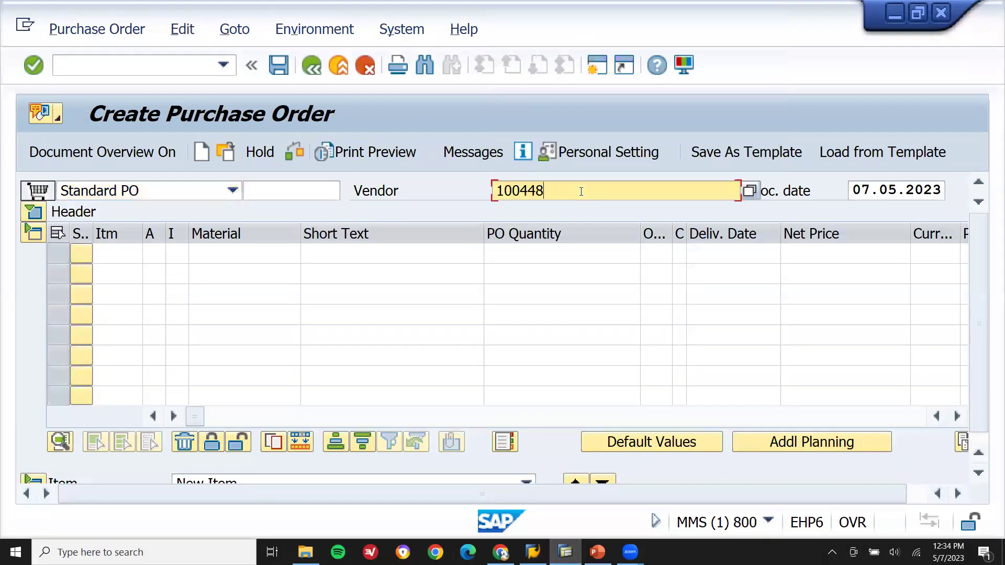
pyautogui.press('Return')
pyautogui.press('Down')
pyautogui.press('Return')
pyautogui.press('Return')
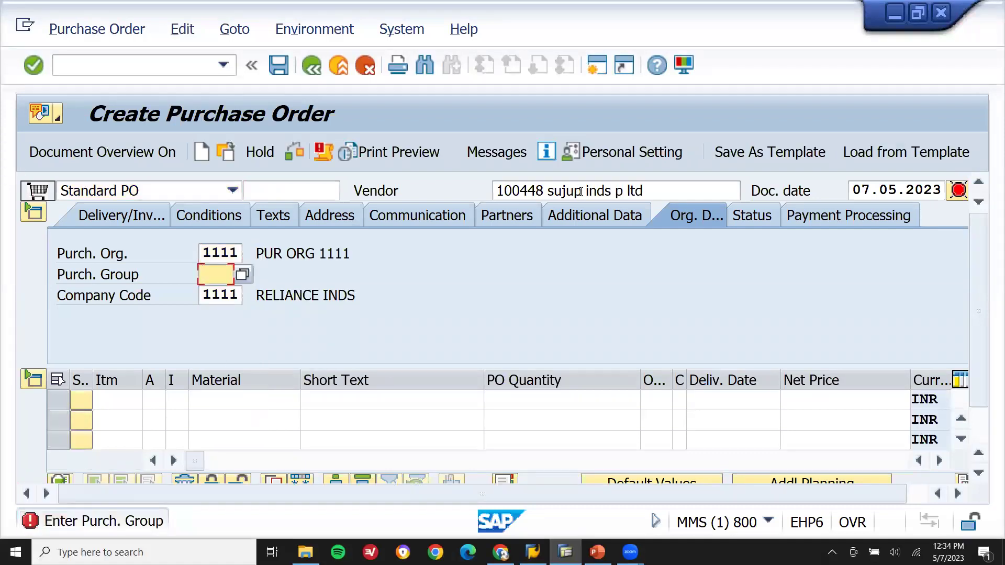
pyautogui.press('Down')
pyautogui.press('Return')
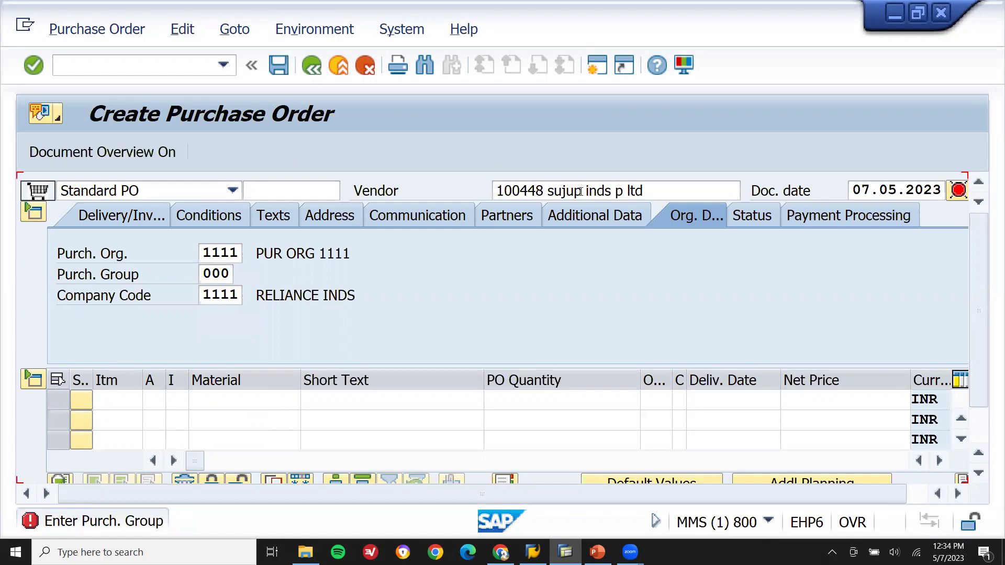
pyautogui.press('Return')
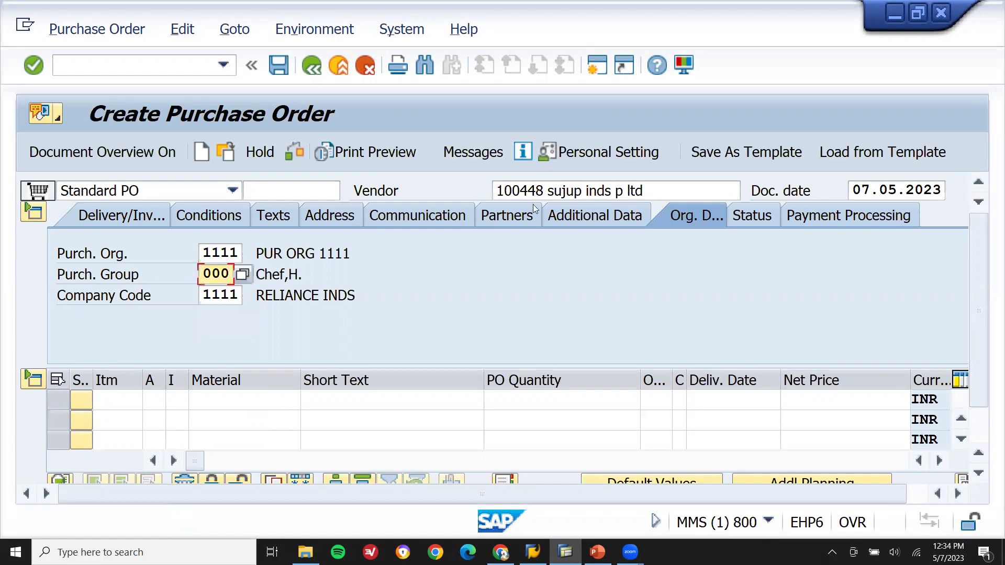
# Check the vendor, org data and company code 1111, and enter material 2037 for item 10.
pyautogui.click(558, 190)
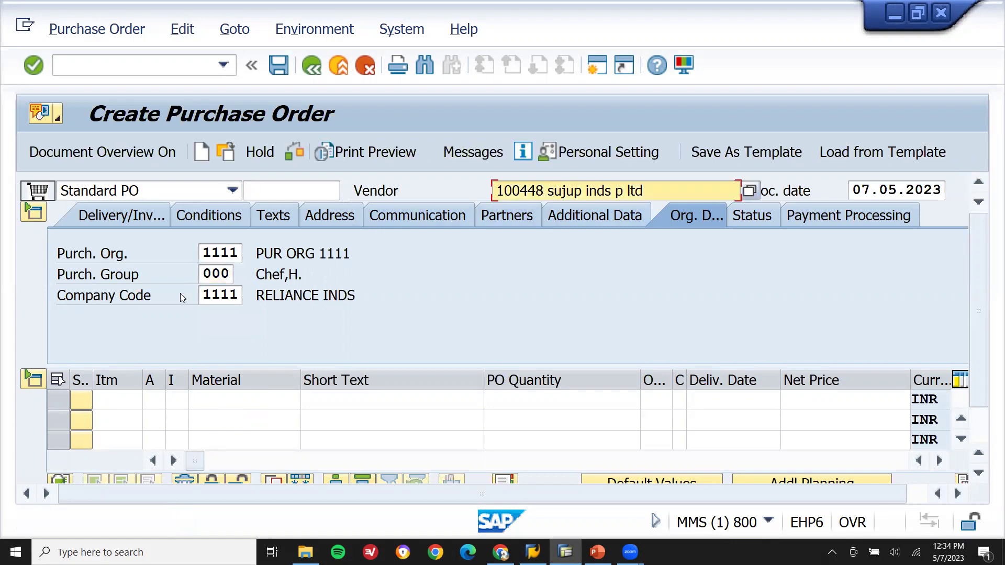
pyautogui.click(218, 255)
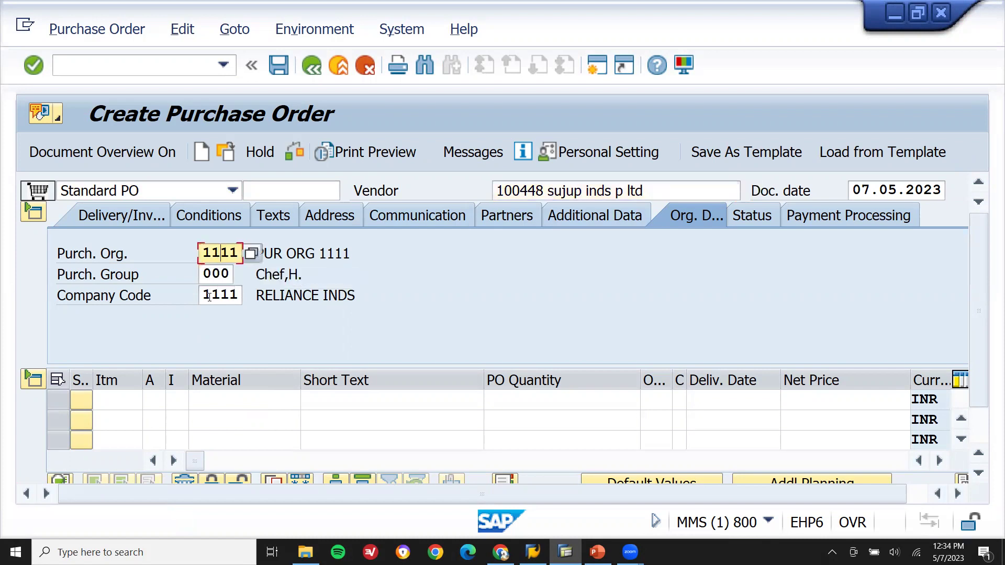
pyautogui.click(218, 276)
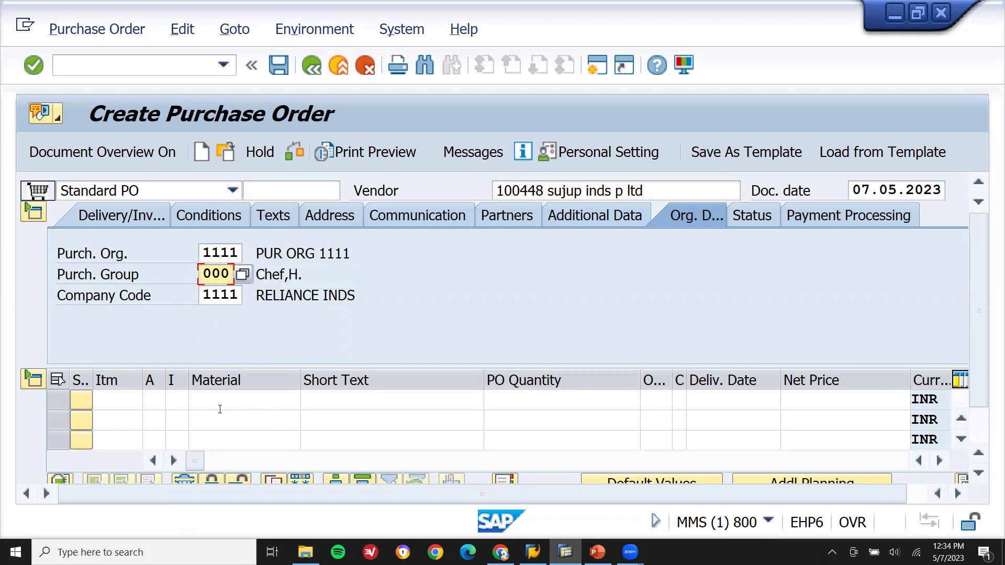
pyautogui.click(206, 296)
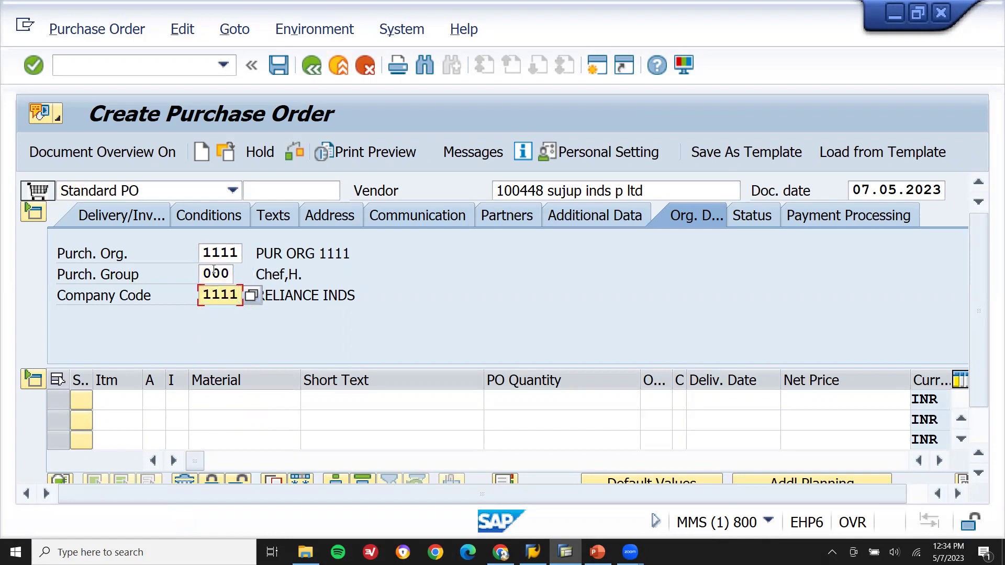
pyautogui.moveTo(204, 253); pyautogui.dragTo(229, 253)
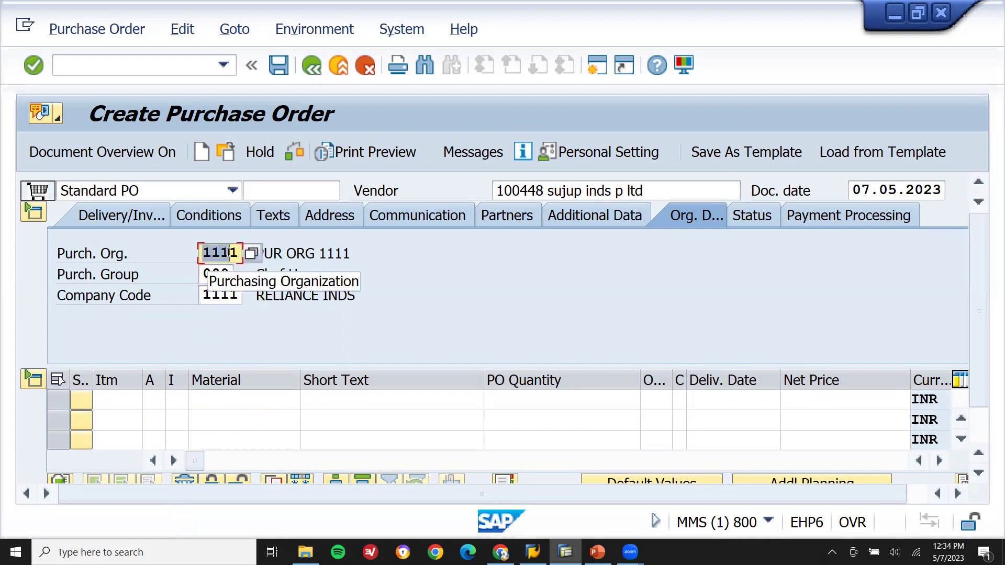
pyautogui.click(225, 402)
pyautogui.press('Down')
pyautogui.press('Down')
# Confirm material 2037 and give item 10 quantity 10 and net price 1.100.
pyautogui.press('Return')
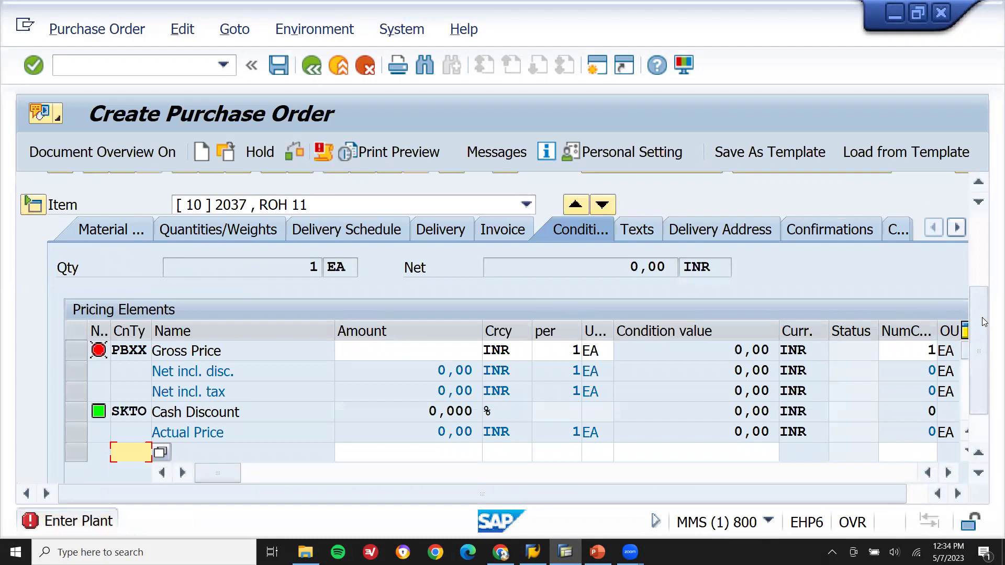
pyautogui.moveTo(979, 351); pyautogui.dragTo(979, 277)
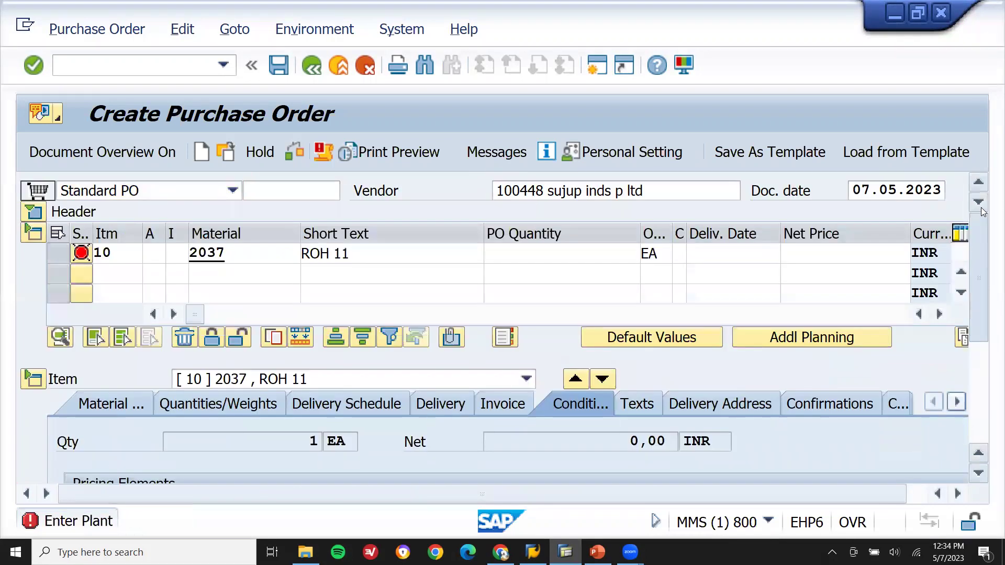
pyautogui.click(555, 256)
pyautogui.write('10')
pyautogui.press('Return')
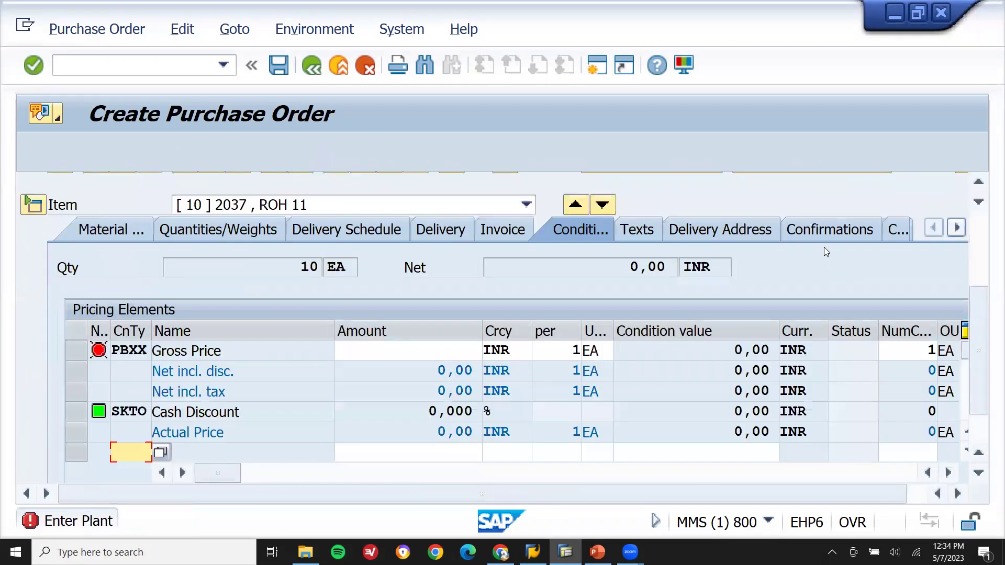
pyautogui.moveTo(979, 320); pyautogui.dragTo(974, 243)
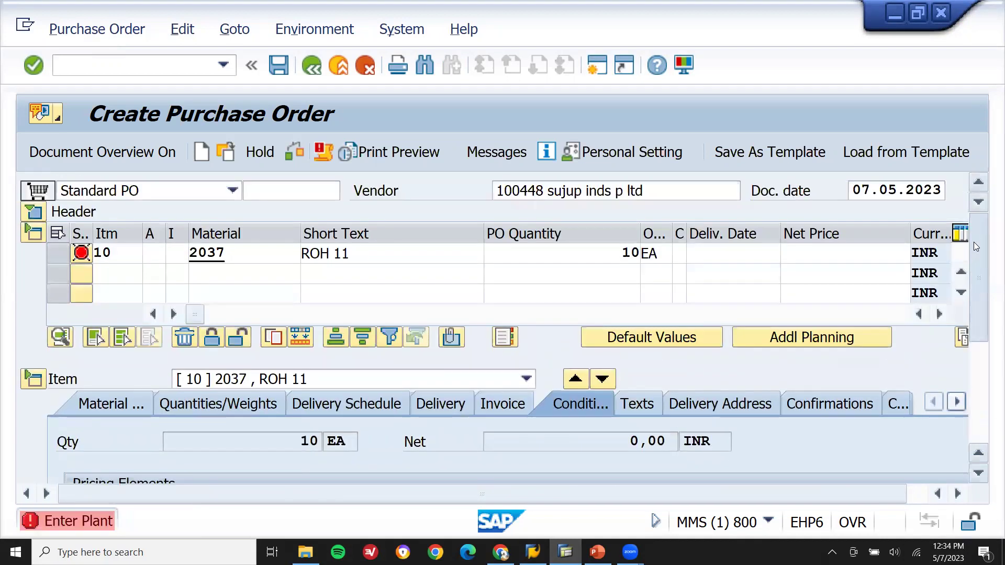
pyautogui.click(810, 263)
pyautogui.write('1.100')
pyautogui.press('Return')
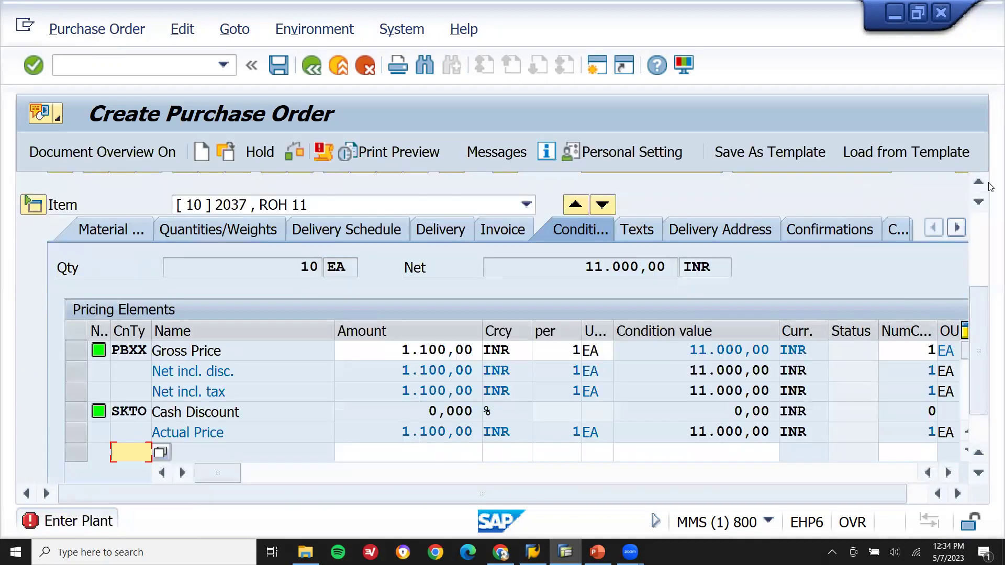
# Set item 10's plant to 1111 and storage location to 1111.
pyautogui.scroll(3, 986, 231)
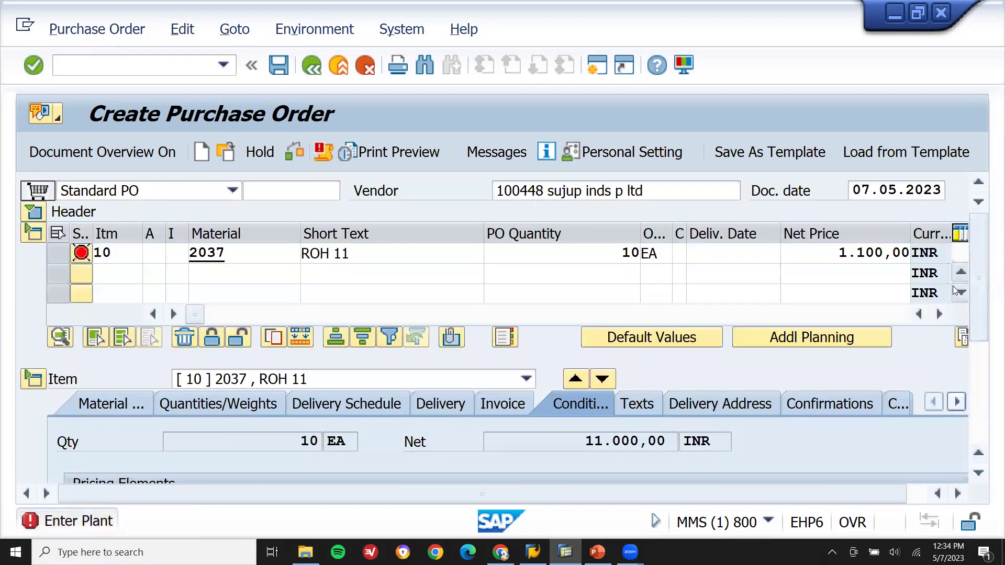
pyautogui.click(940, 314)
pyautogui.click(941, 314)
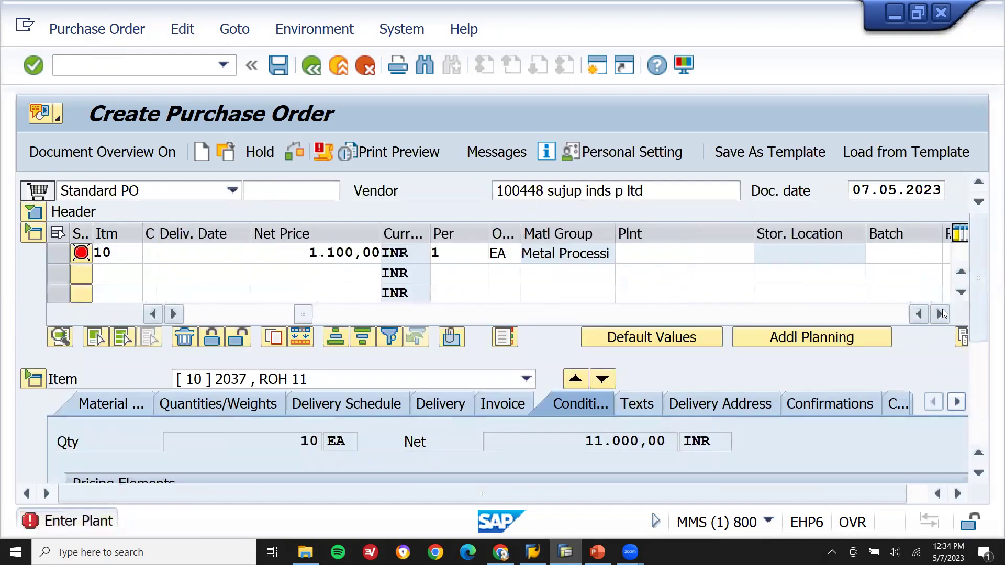
pyautogui.click(940, 313)
pyautogui.click(636, 254)
pyautogui.write('1111')
pyautogui.press('Return')
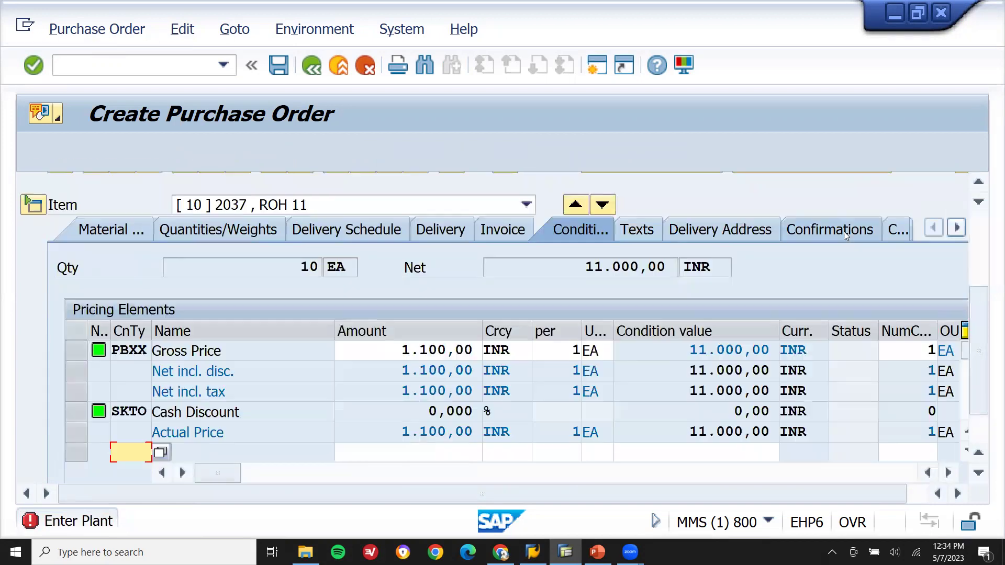
pyautogui.scroll(3, 801, 249)
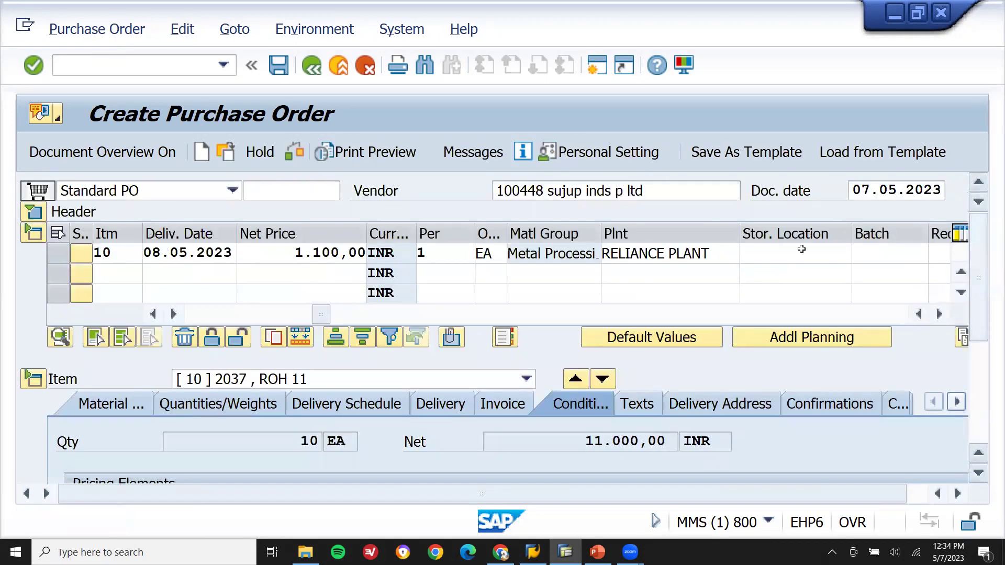
pyautogui.click(794, 255)
pyautogui.write('11111')
pyautogui.press('BackSpace')
pyautogui.press('Return')
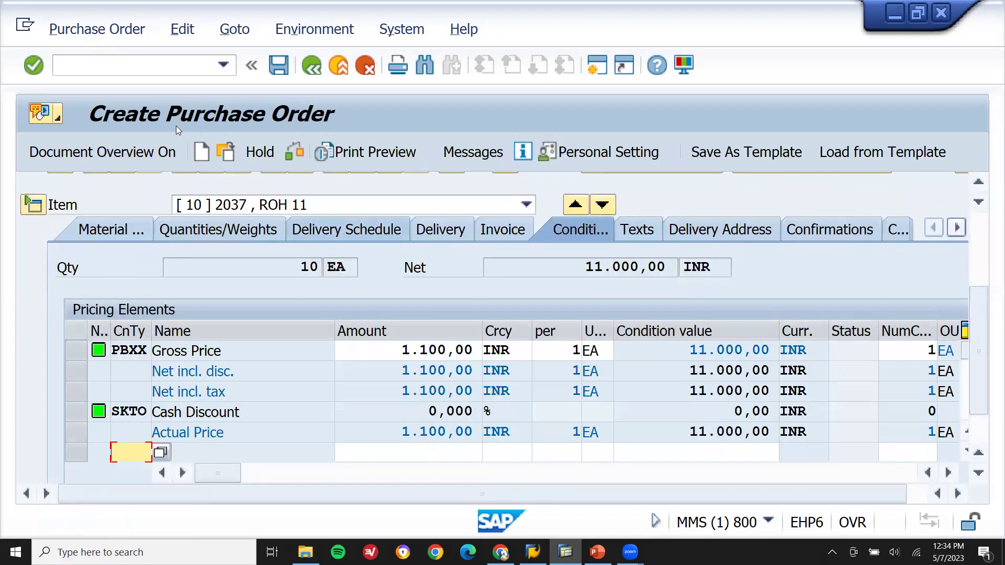
# Save the standard PO and copy the new PO number from the creation message.
pyautogui.click(277, 66)
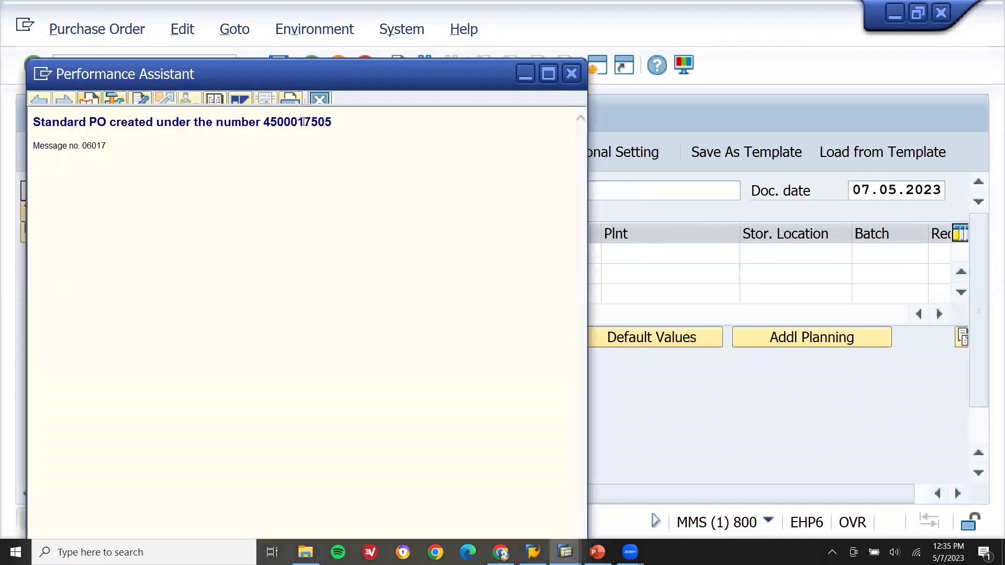
pyautogui.doubleClick(303, 122)
pyautogui.hotkey('ctrl', 'c')
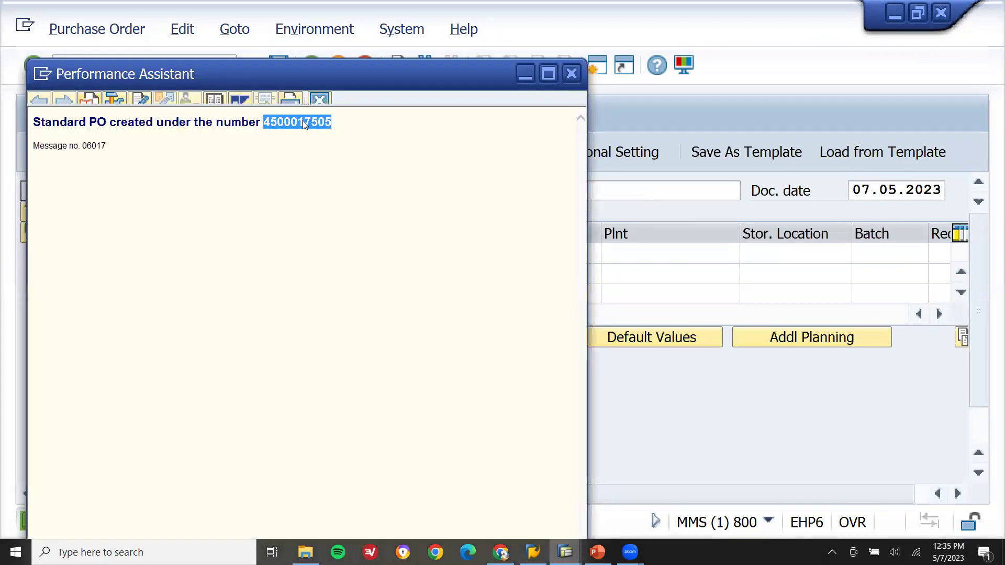
pyautogui.click(320, 100)
# Paste the PO number into a new Notepad note, prefixed with 'PO'.
pyautogui.press('super+r')
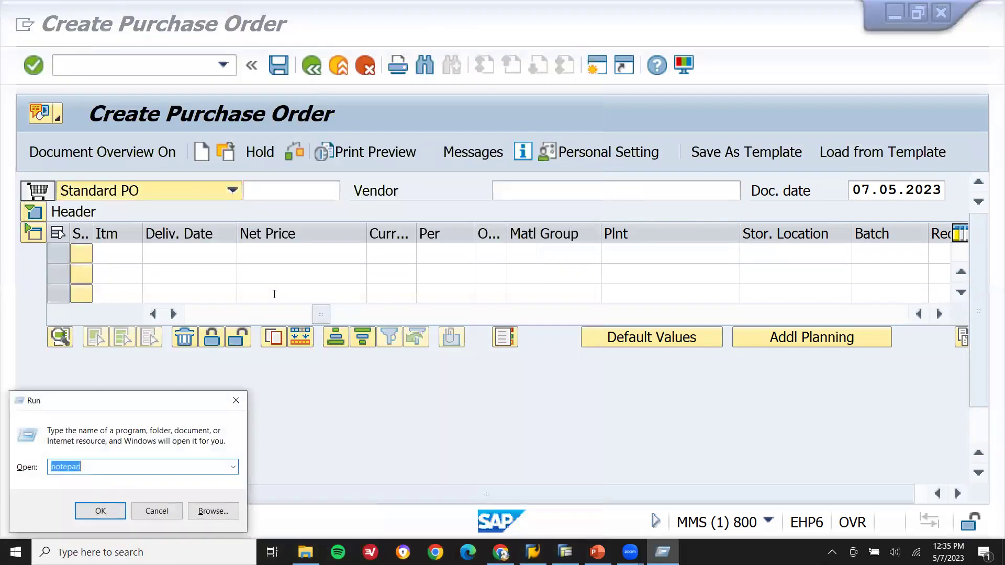
pyautogui.press('Return')
pyautogui.hotkey('ctrl', 'v')
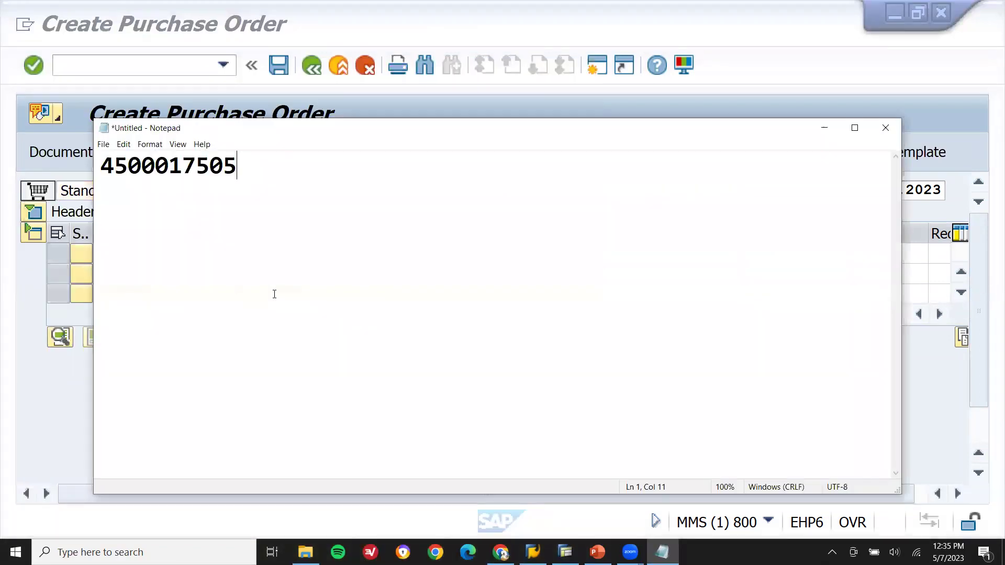
pyautogui.press('Left')
pyautogui.press('Left')
pyautogui.press('Left')
pyautogui.press('Left')
pyautogui.press('Left')
pyautogui.press('Left')
pyautogui.press('Left')
pyautogui.press('Left')
pyautogui.press('Left')
pyautogui.press('Left')
pyautogui.write('PO')
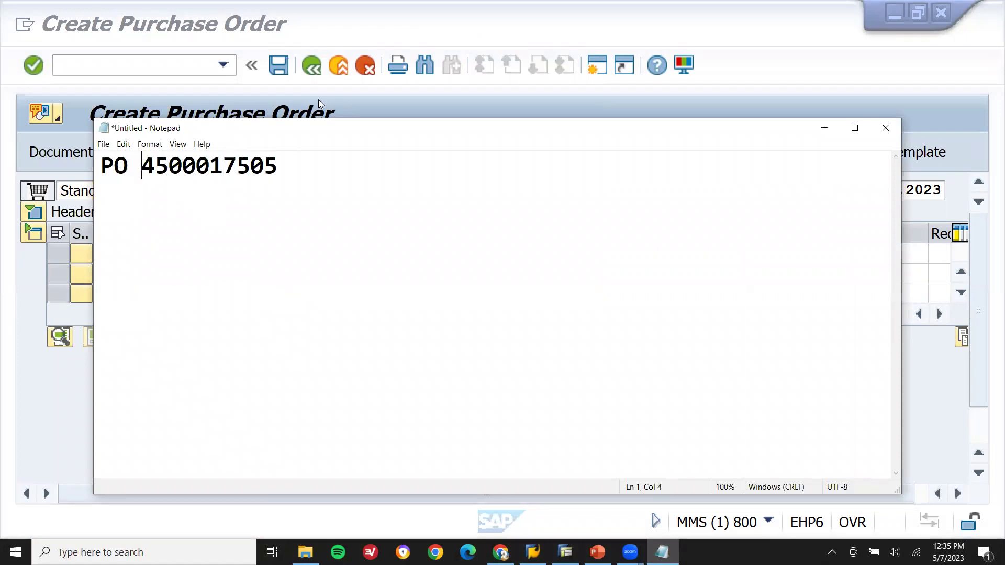
pyautogui.click(319, 99)
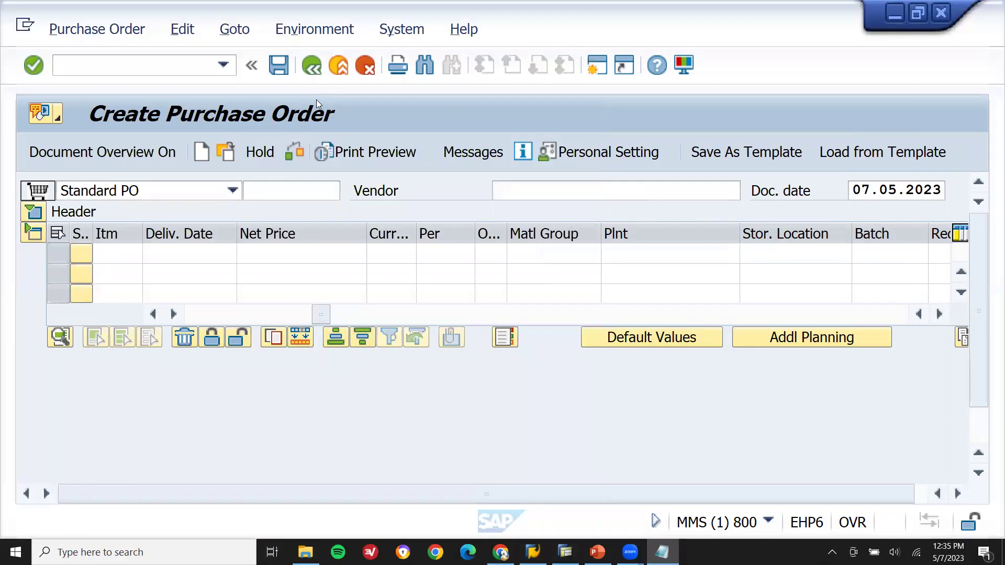
# Run the ME2N purchasing documents report for purchasing organization 1111.
pyautogui.click(338, 74)
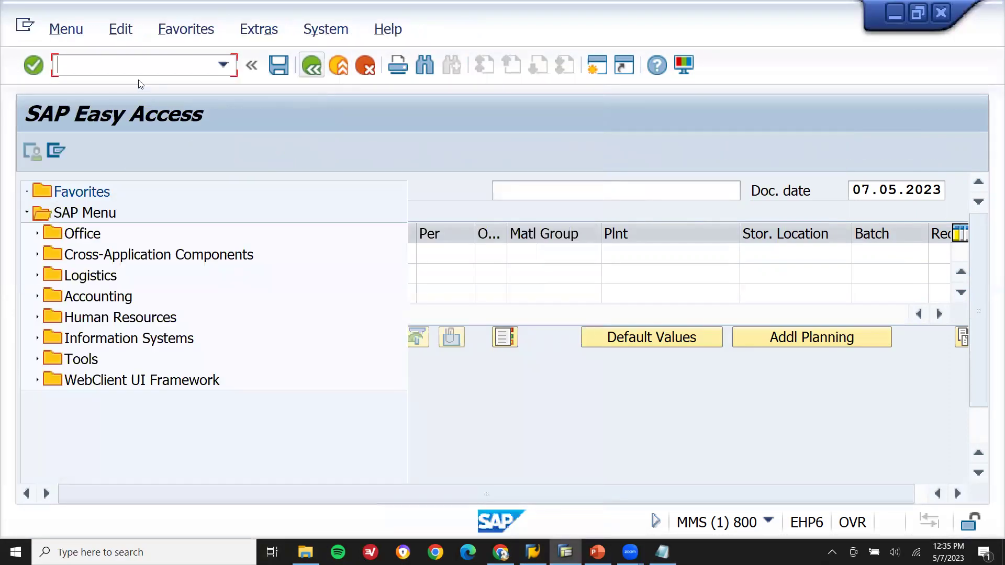
pyautogui.write('ME')
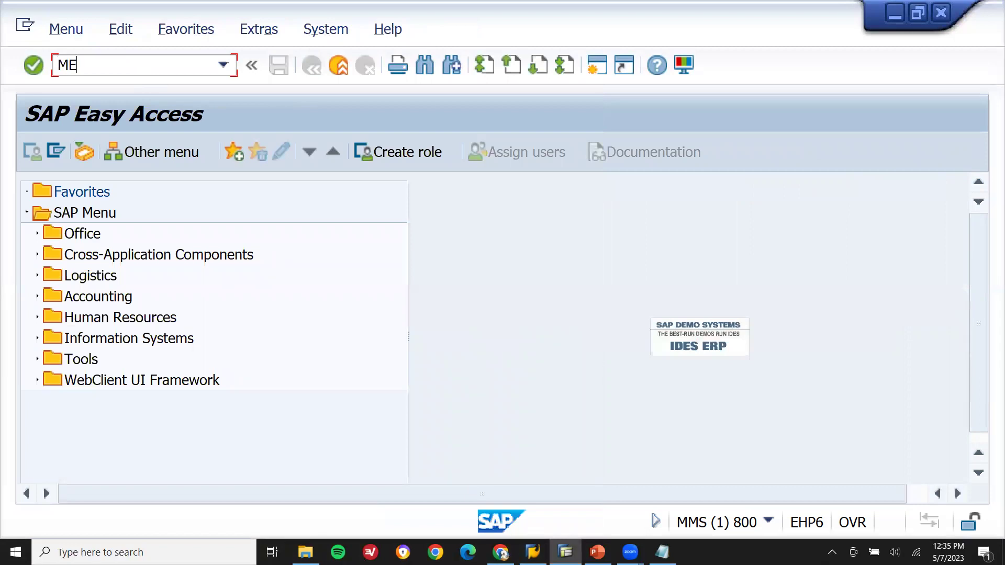
pyautogui.write('2N')
pyautogui.press('Return')
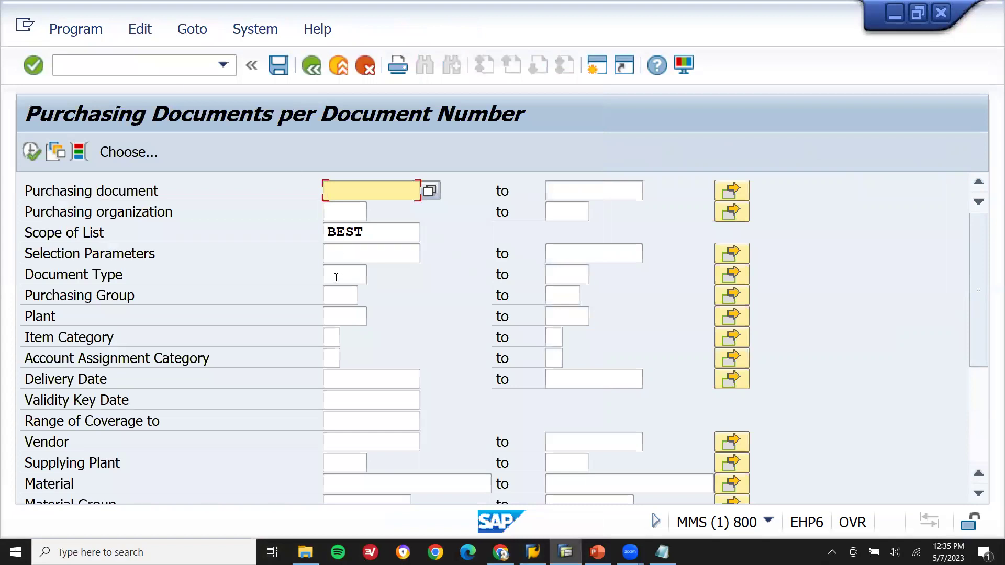
pyautogui.click(347, 209)
pyautogui.write('1111')
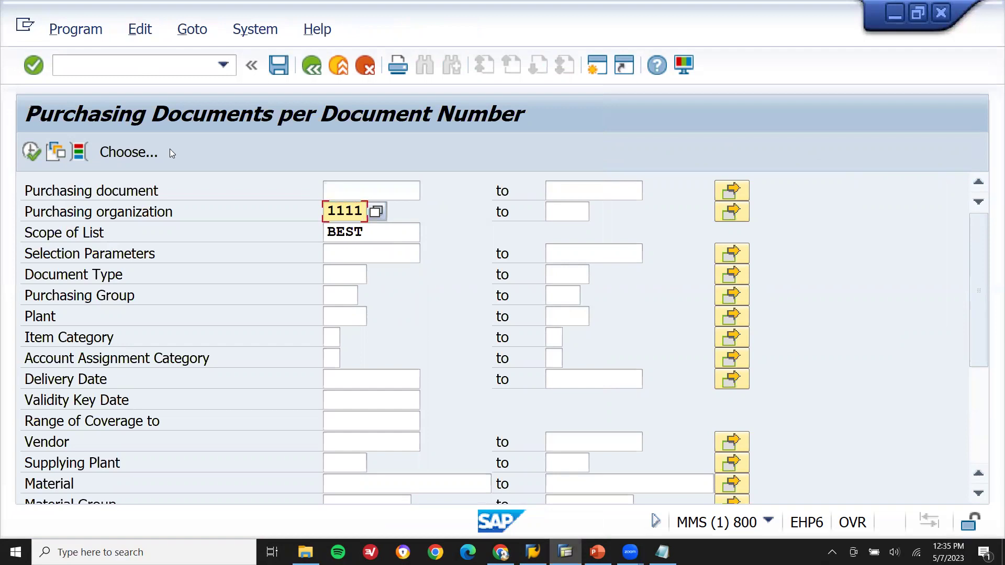
pyautogui.click(30, 156)
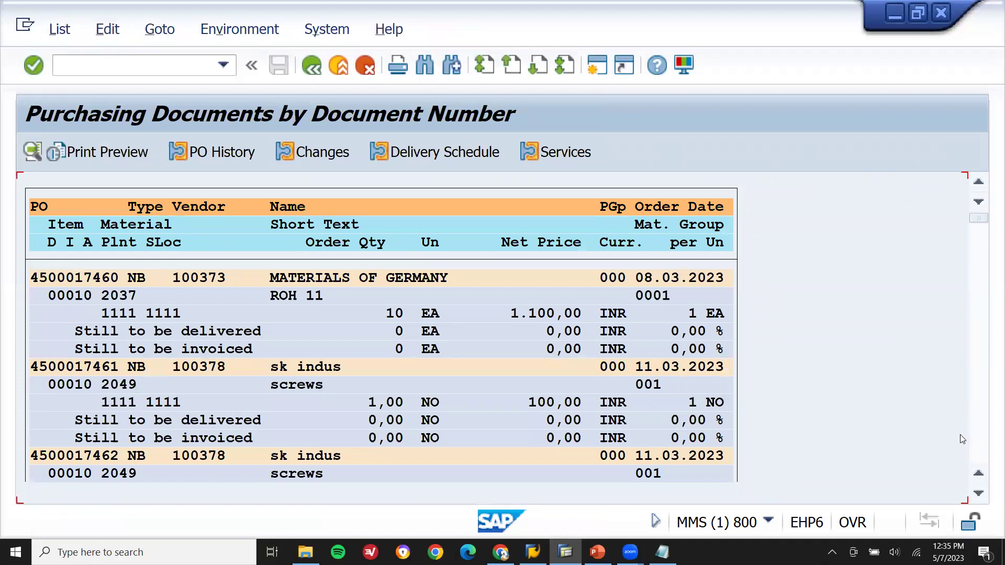
pyautogui.scroll(-12, 975, 443)
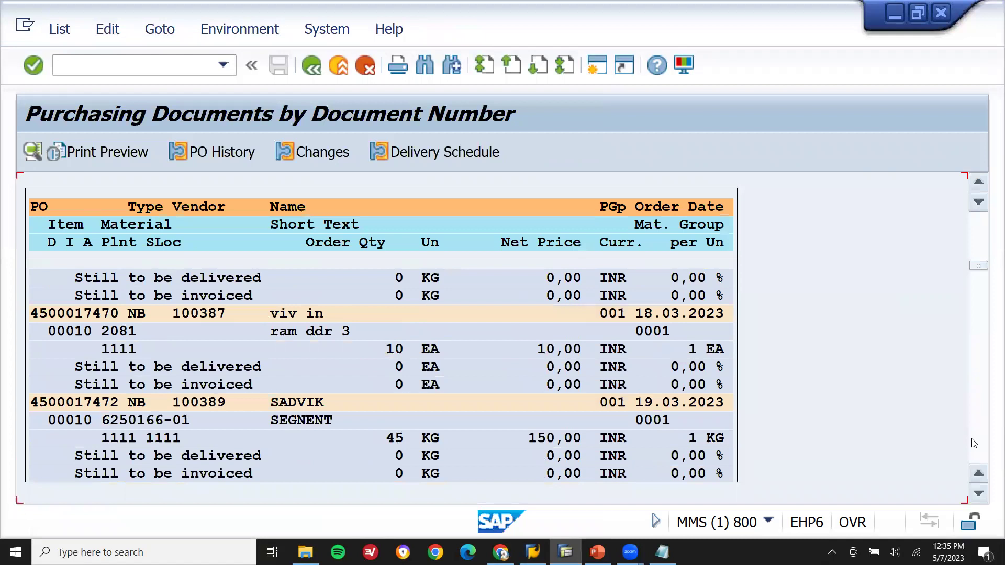
pyautogui.scroll(-4, 975, 444)
pyautogui.scroll(-8, 975, 443)
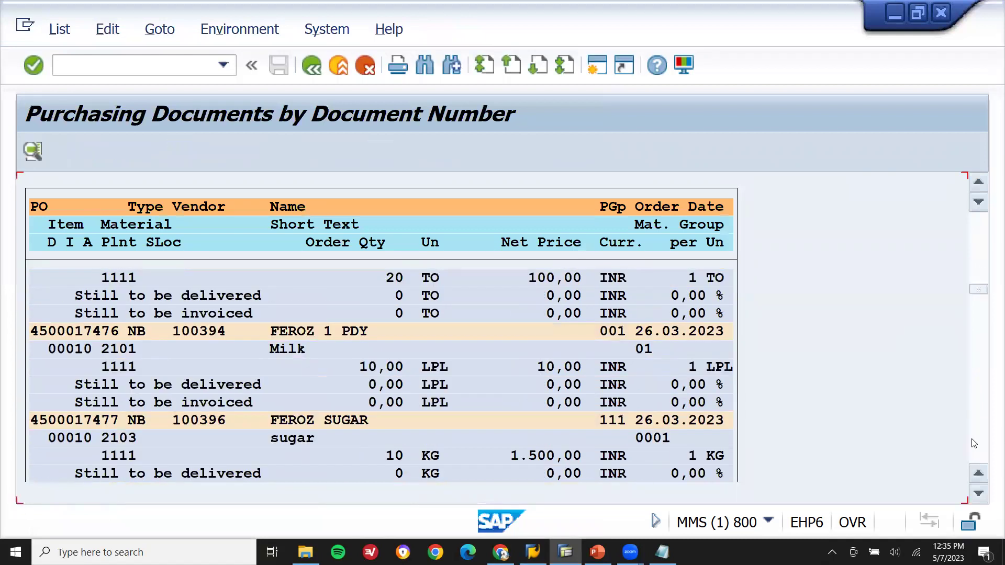
pyautogui.scroll(-14, 974, 443)
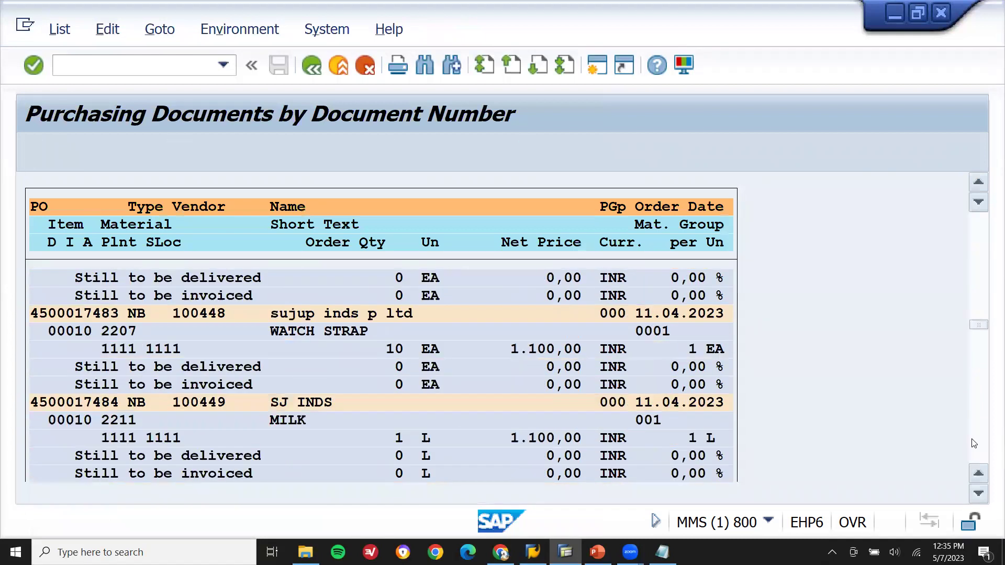
pyautogui.scroll(-8, 975, 444)
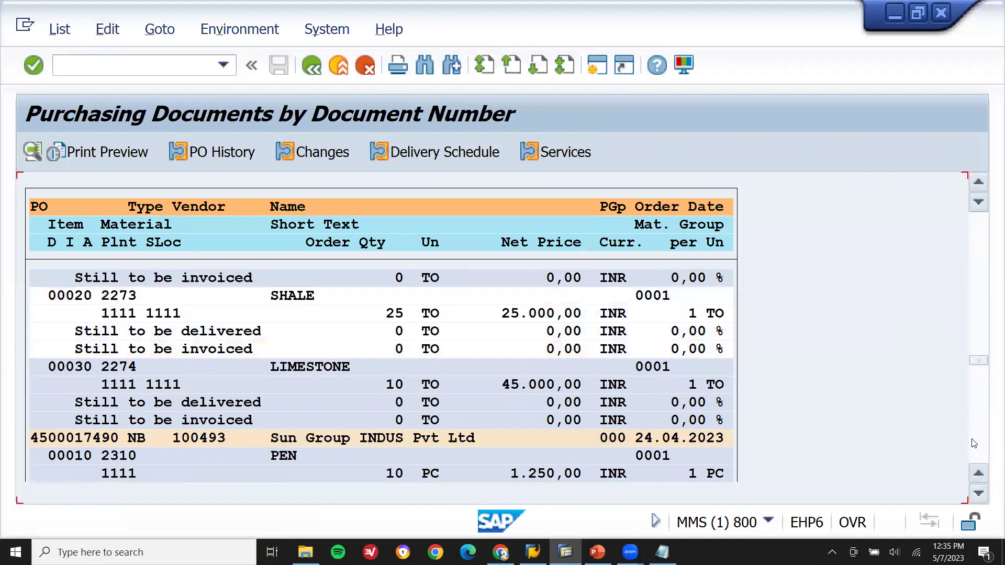
pyautogui.scroll(-4, 974, 444)
pyautogui.scroll(-4, 974, 443)
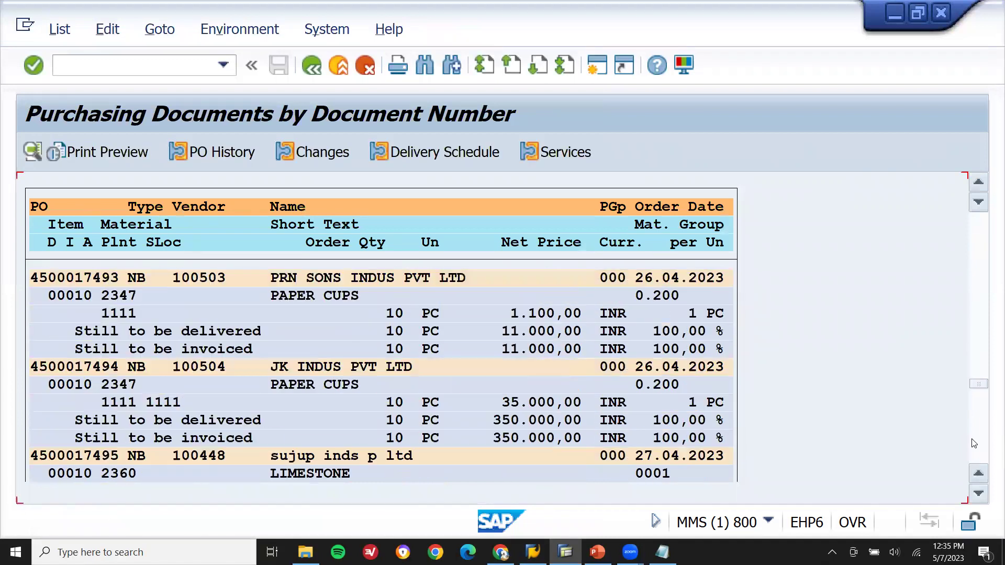
pyautogui.scroll(-4, 974, 444)
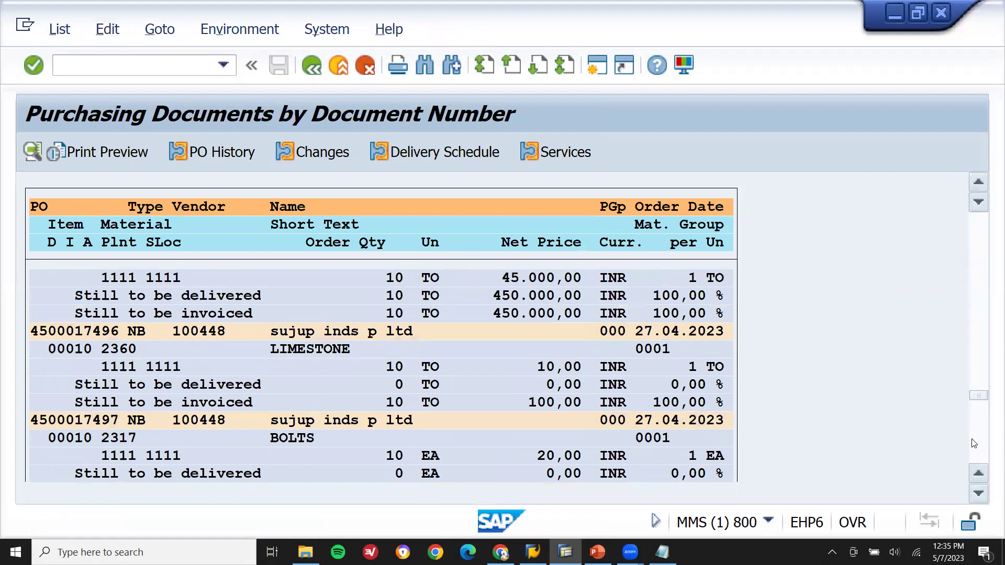
pyautogui.scroll(-4, 975, 444)
pyautogui.scroll(-4, 974, 443)
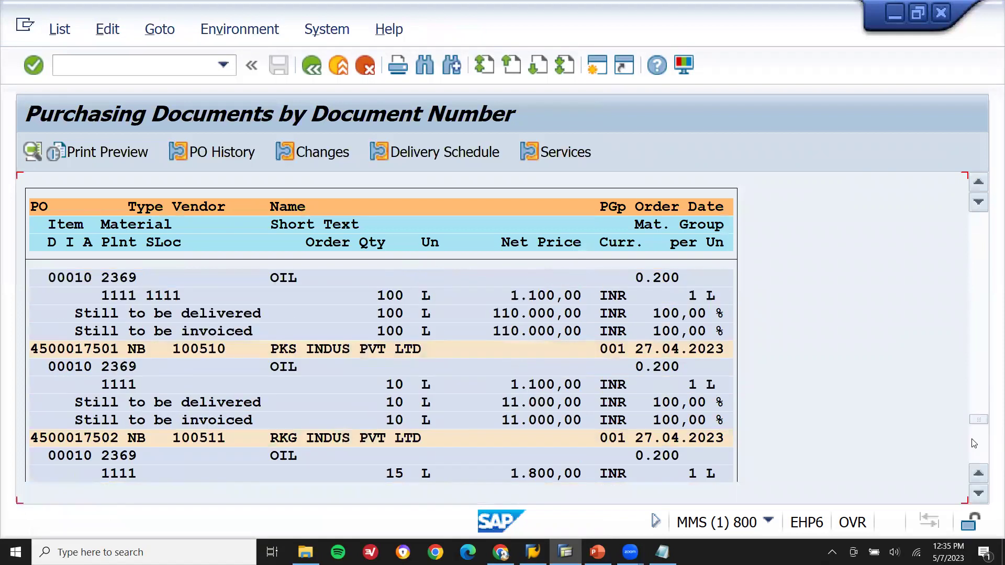
pyautogui.scroll(-4, 974, 444)
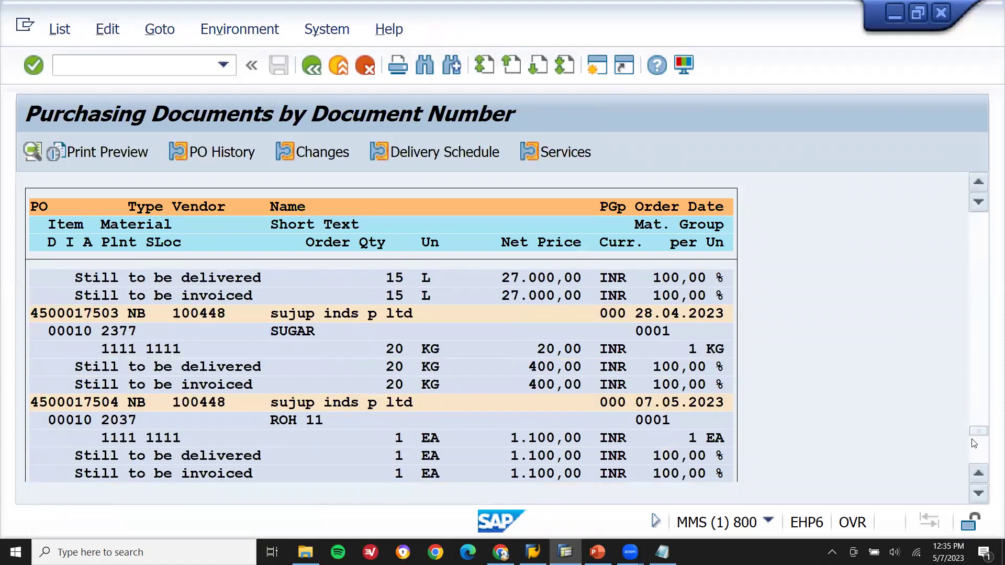
pyautogui.scroll(-4, 975, 443)
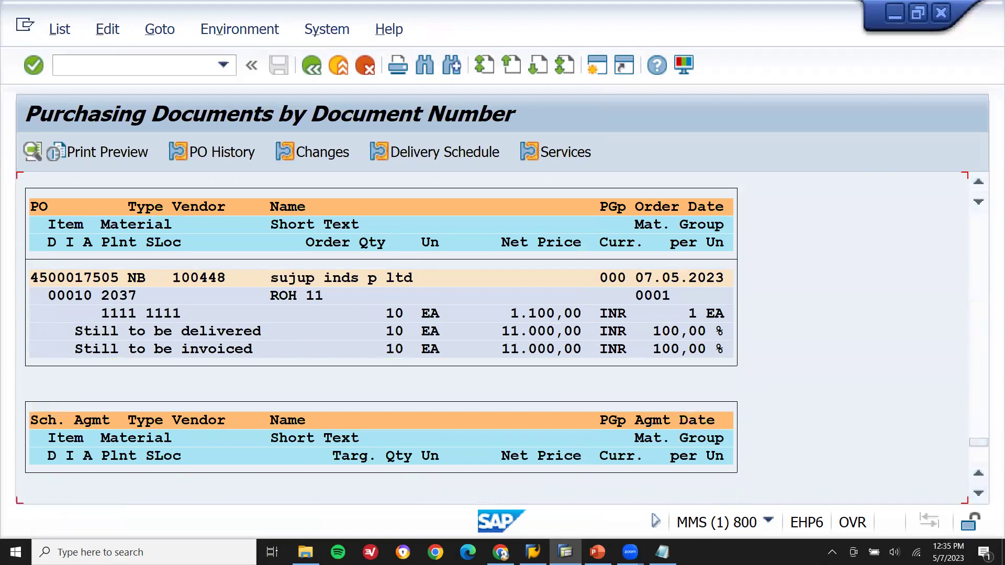
pyautogui.click(662, 552)
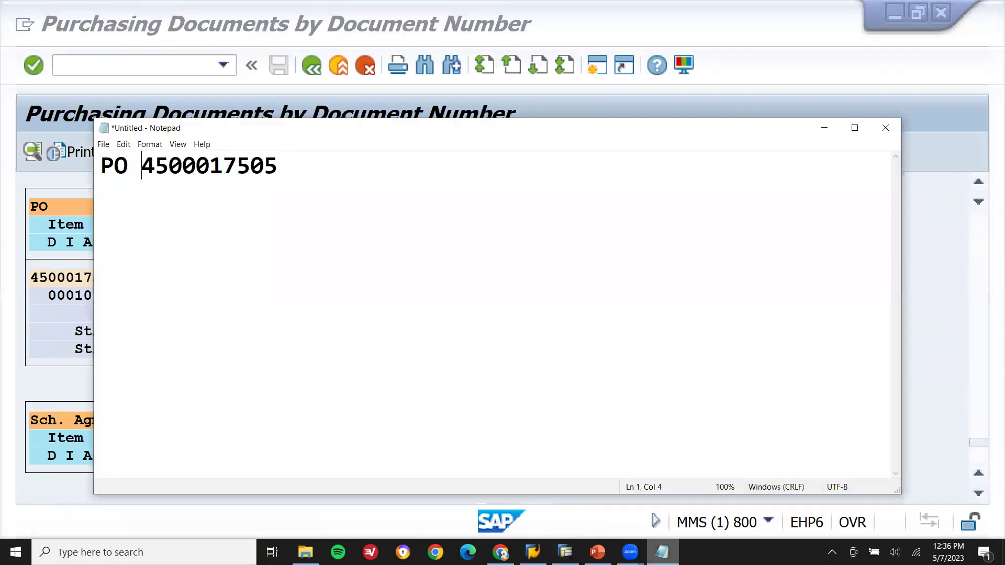
pyautogui.doubleClick(202, 165)
pyautogui.hotkey('ctrl', 'c')
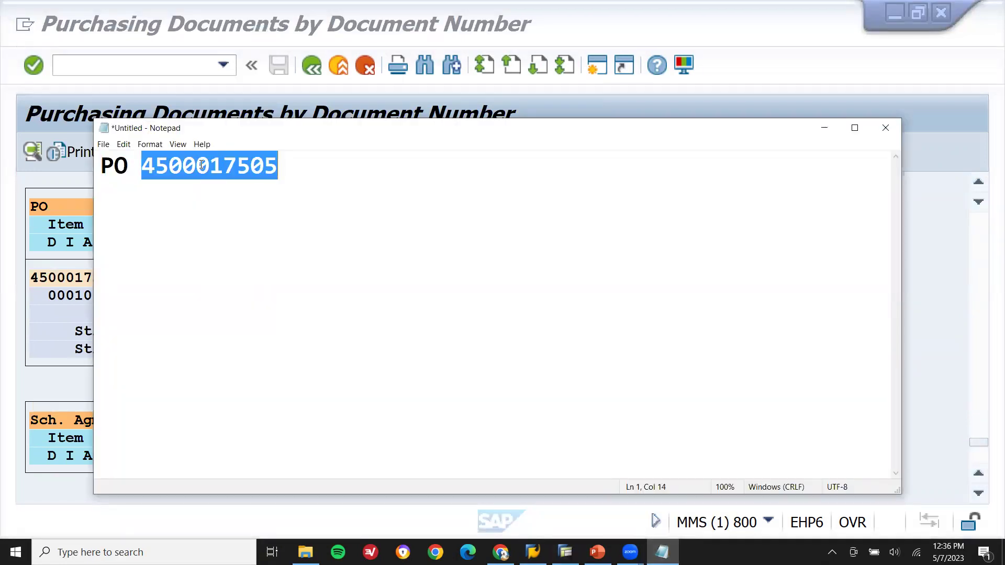
pyautogui.click(72, 279)
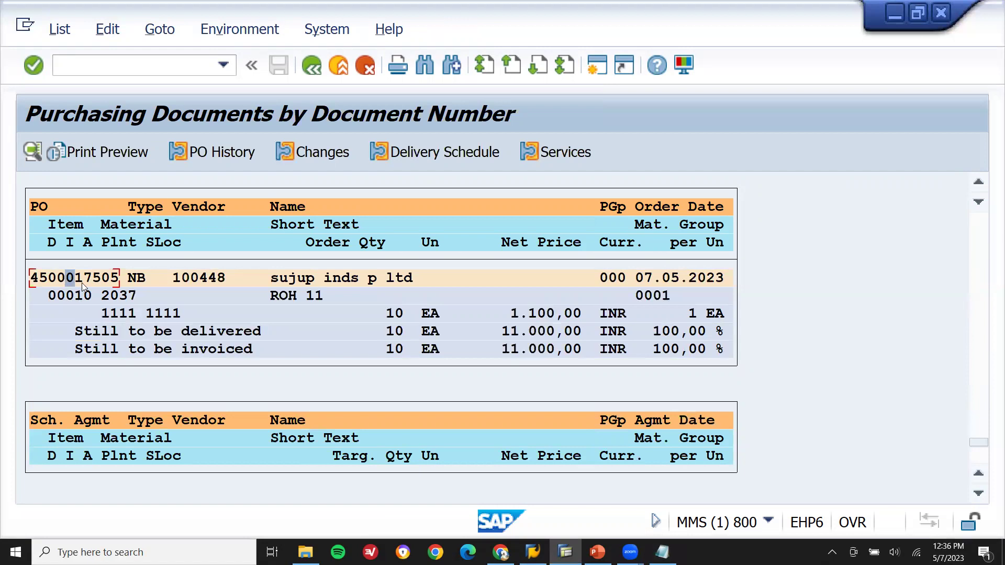
pyautogui.doubleClick(82, 282)
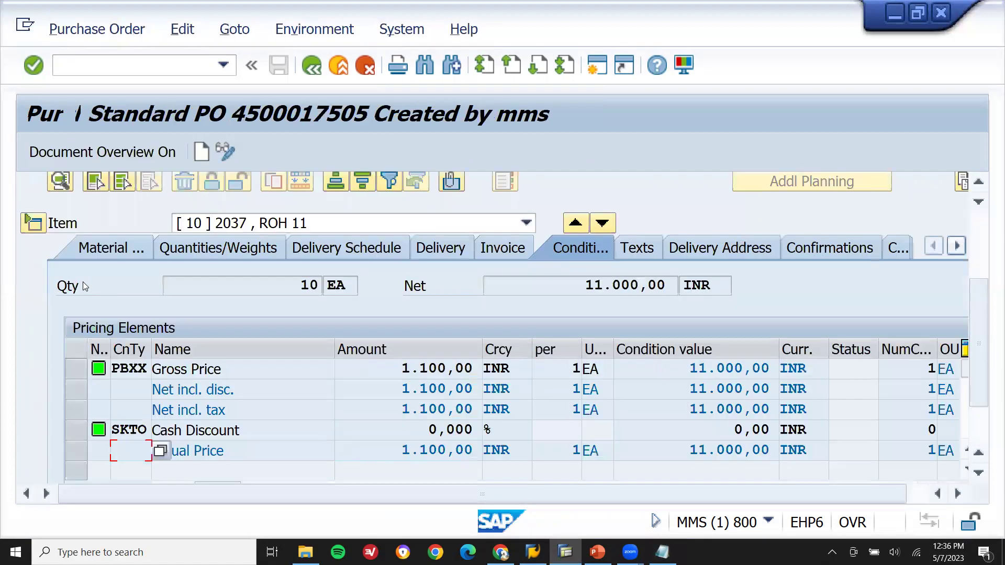
pyautogui.click(313, 65)
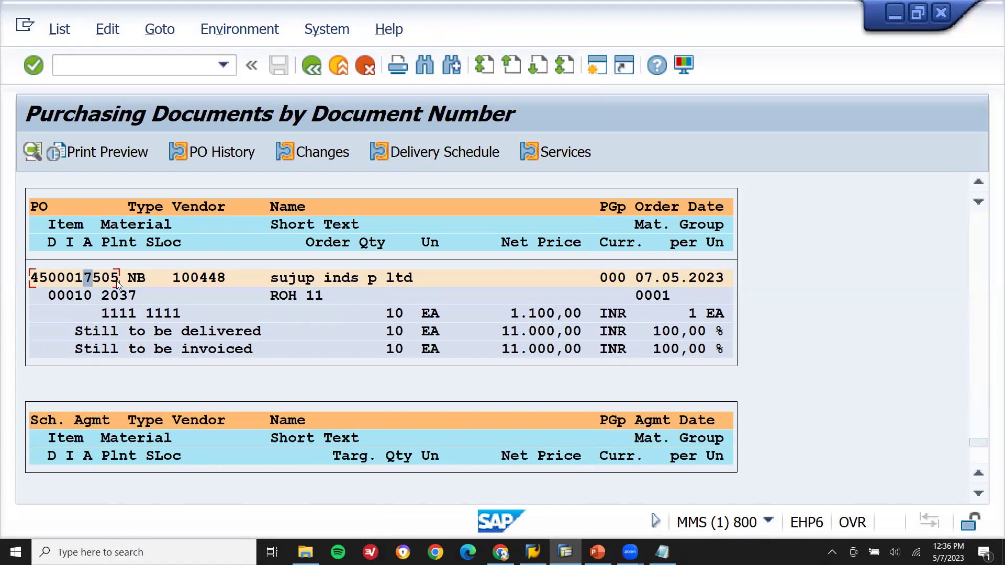
pyautogui.click(397, 351)
pyautogui.click(596, 74)
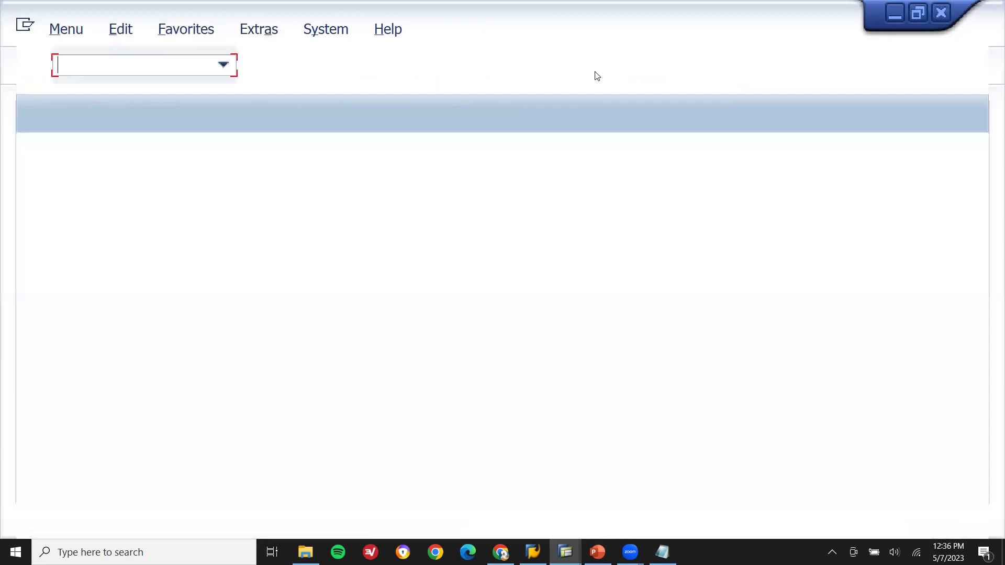
pyautogui.write('MIGO')
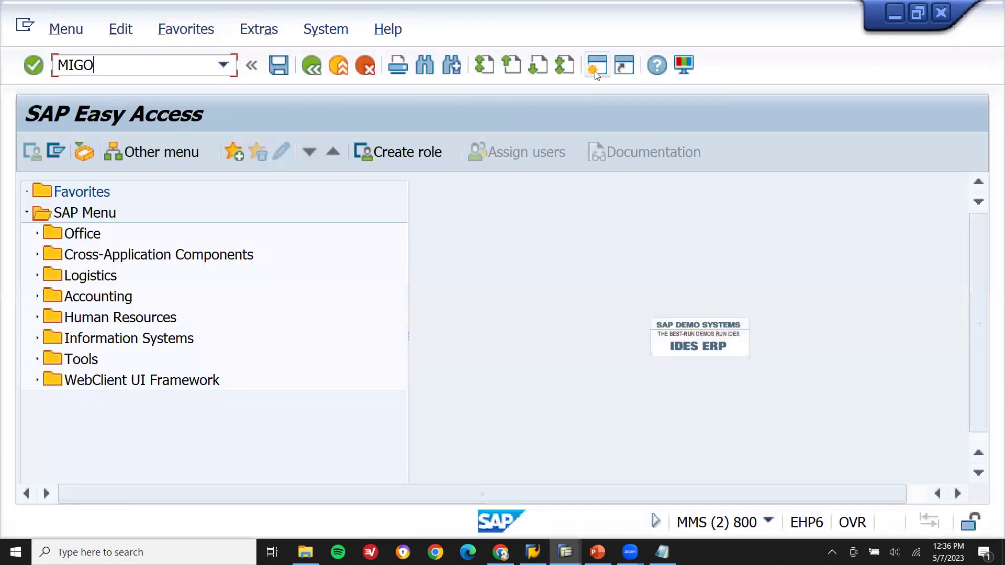
pyautogui.press('Return')
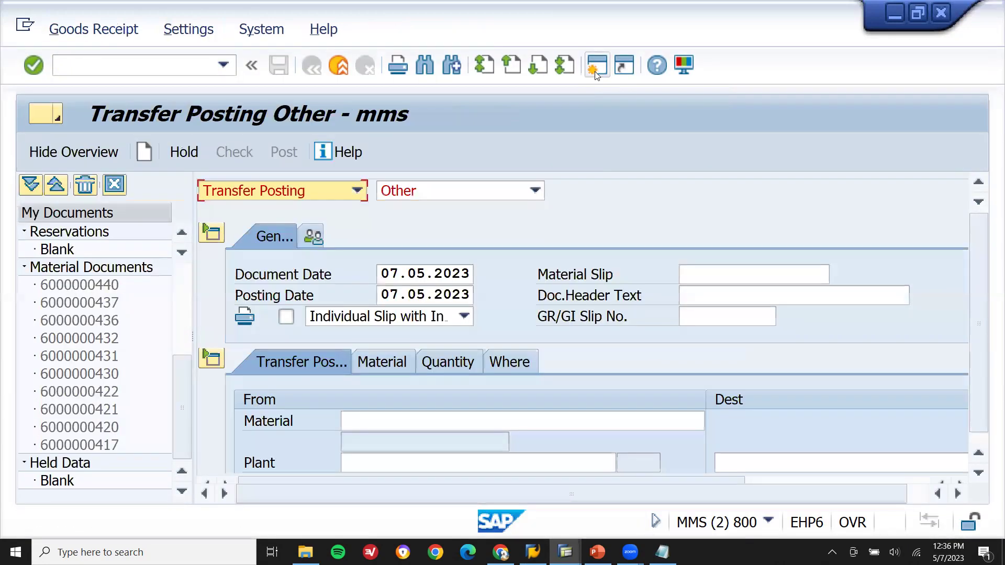
pyautogui.click(272, 191)
pyautogui.click(268, 238)
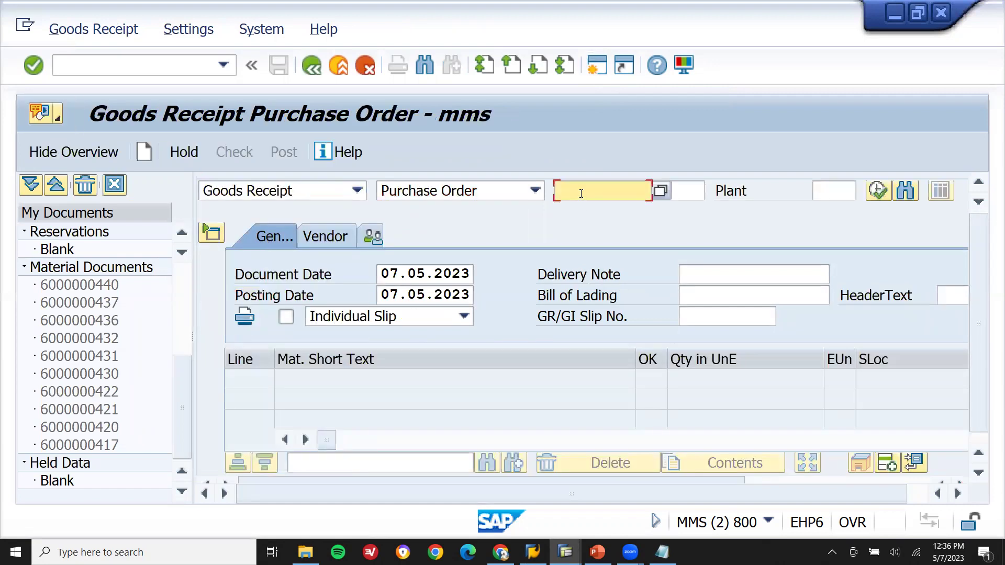
pyautogui.click(581, 193)
pyautogui.hotkey('ctrl', 'v')
pyautogui.press('Return')
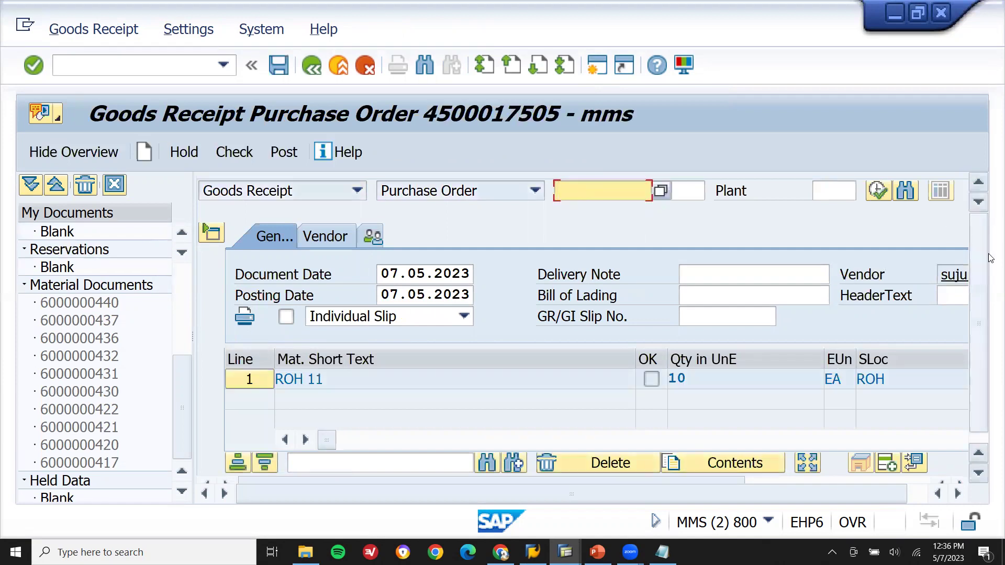
pyautogui.scroll(-1, 983, 338)
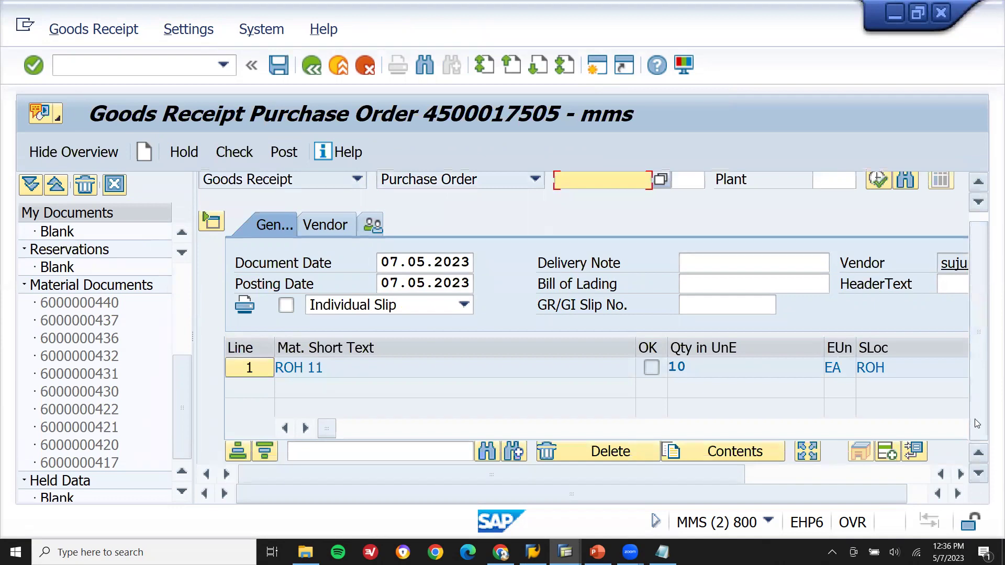
pyautogui.click(901, 474)
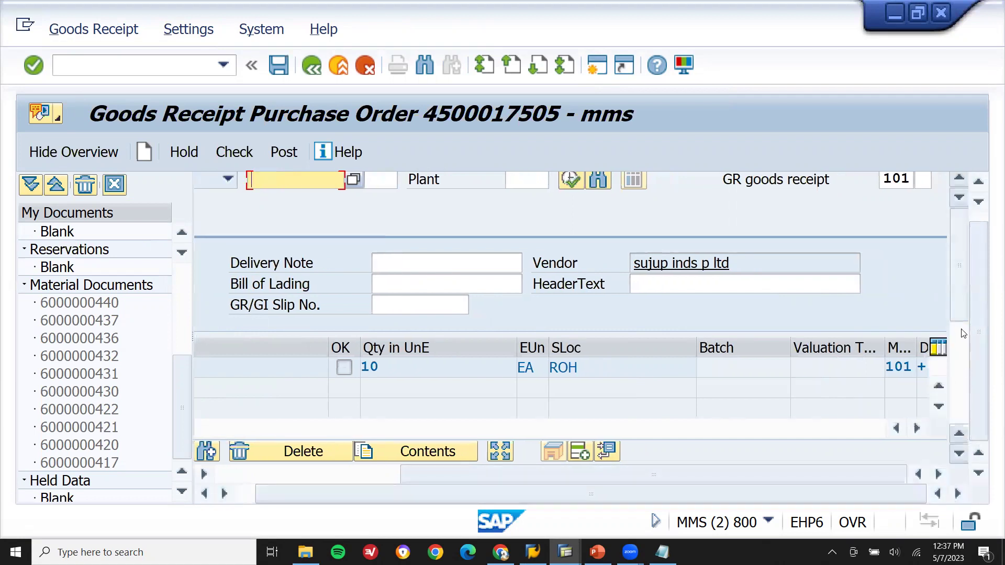
pyautogui.scroll(-5, 967, 375)
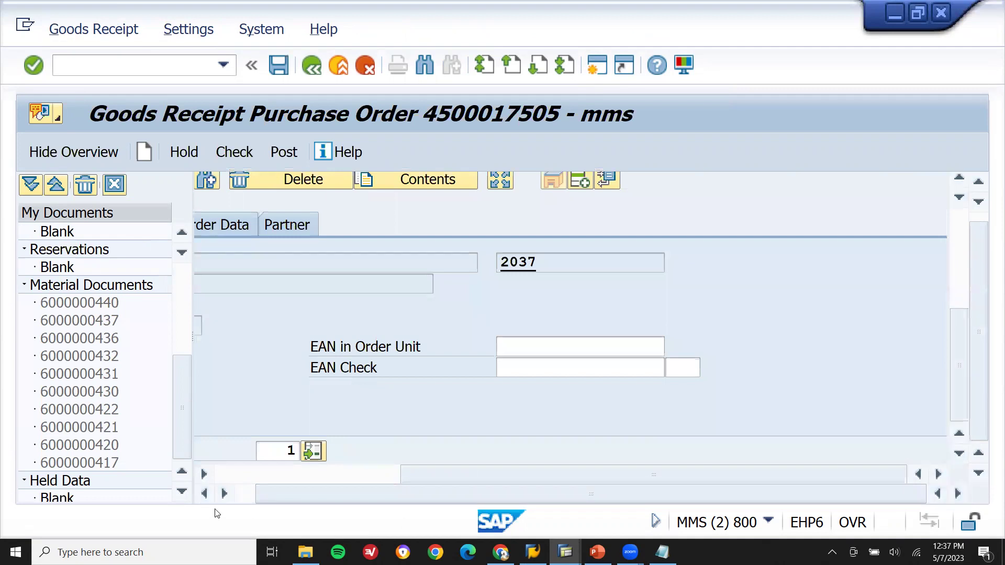
pyautogui.click(233, 477)
pyautogui.click(273, 452)
pyautogui.click(284, 158)
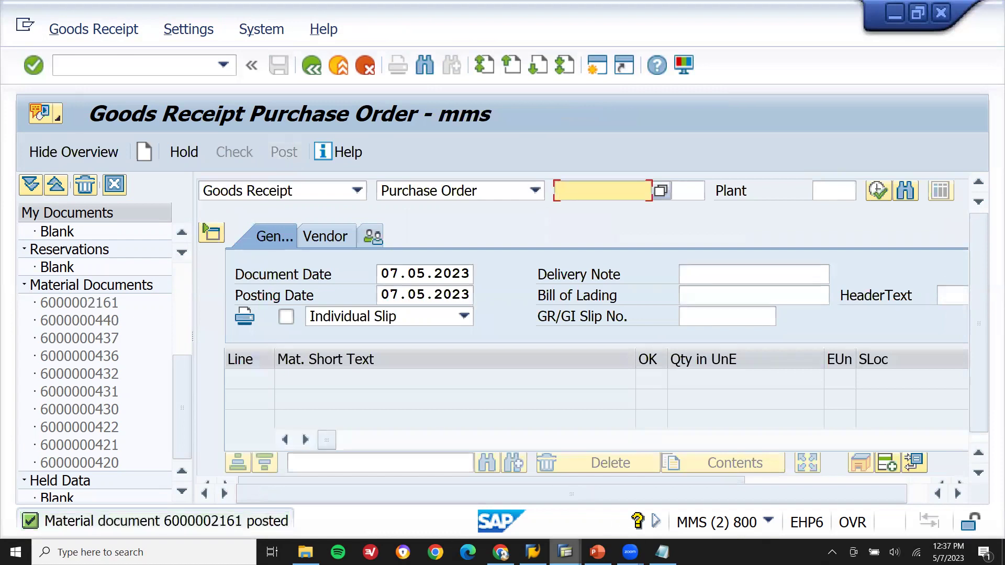
# Bring the Purchasing Documents list forward and rerun the report.
pyautogui.moveTo(566, 553)
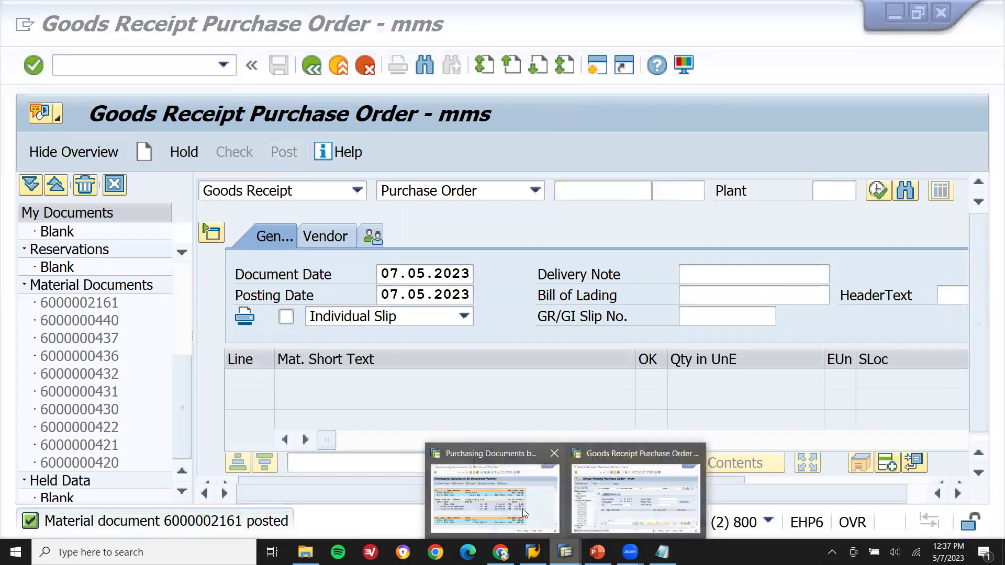
pyautogui.click(523, 509)
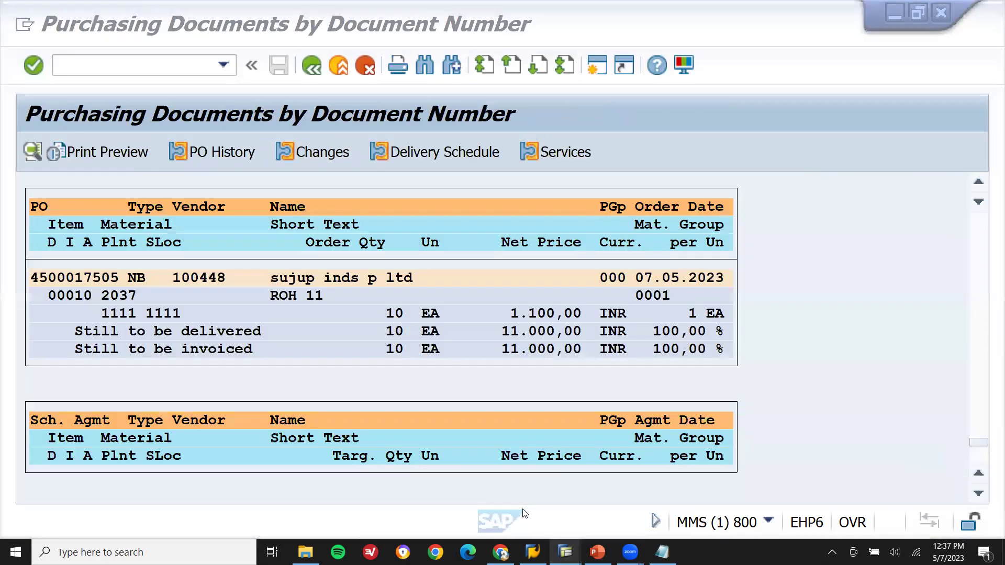
pyautogui.click(311, 66)
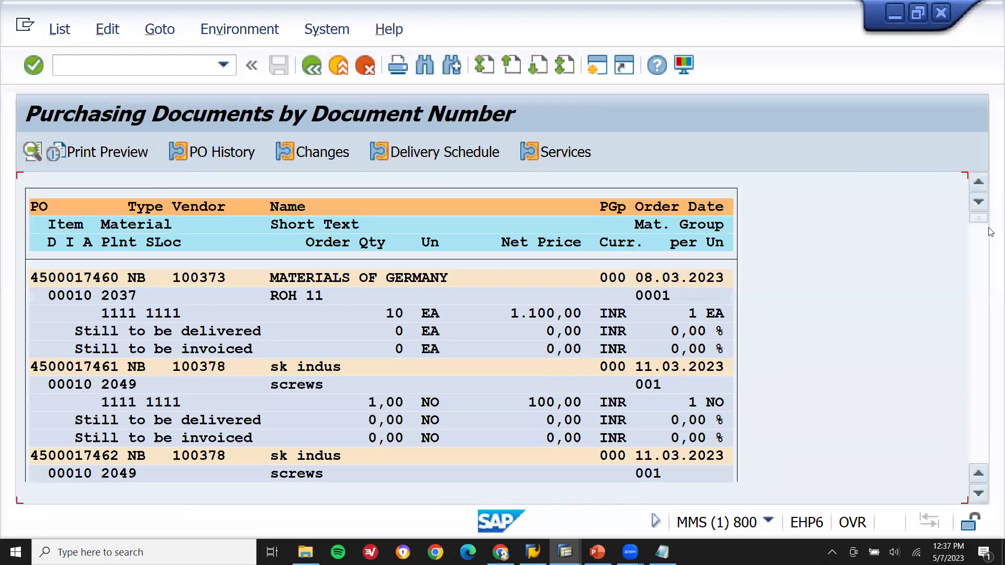
pyautogui.moveTo(983, 224); pyautogui.dragTo(991, 444)
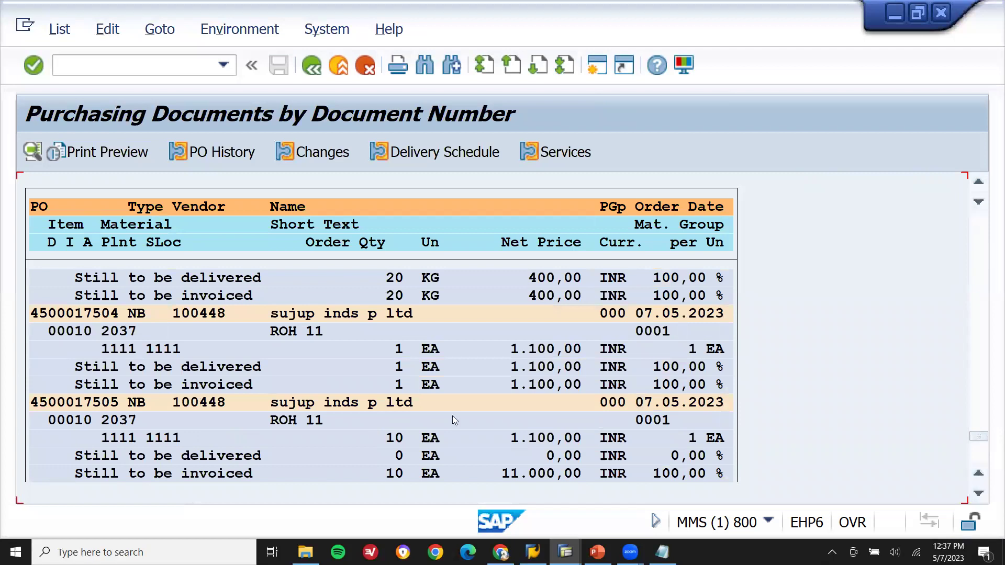
pyautogui.click(159, 458)
pyautogui.click(398, 474)
pyautogui.click(140, 475)
pyautogui.click(78, 403)
pyautogui.click(399, 457)
pyautogui.click(565, 552)
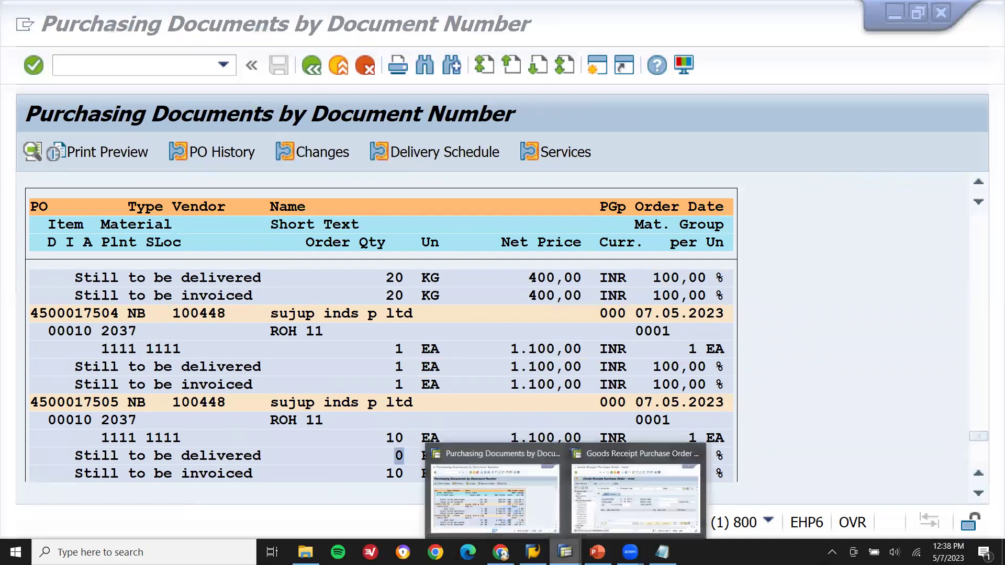
pyautogui.click(653, 490)
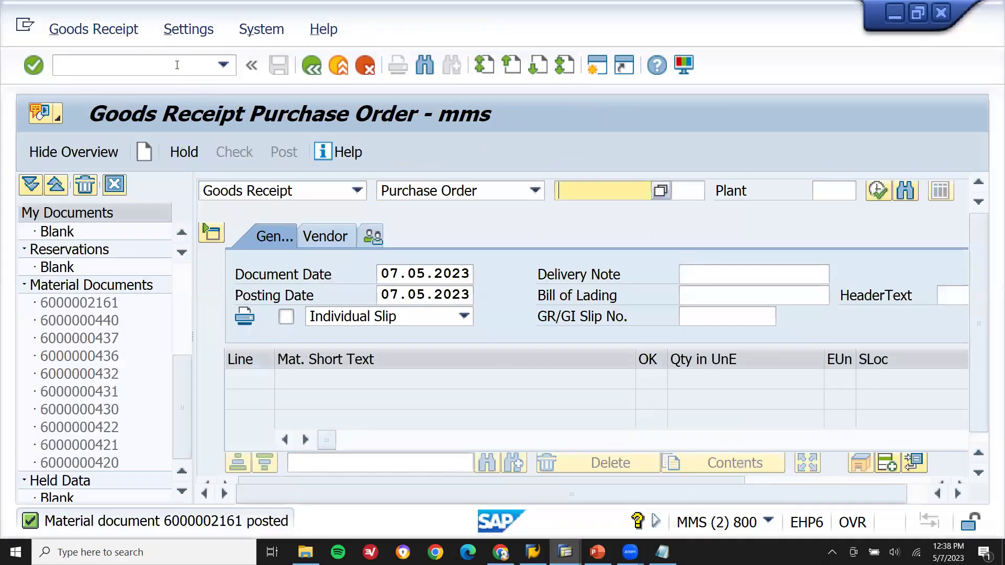
# Start an incoming invoice with /NMIRO and set invoice date 30.05.2023.
pyautogui.write('/NMIRO')
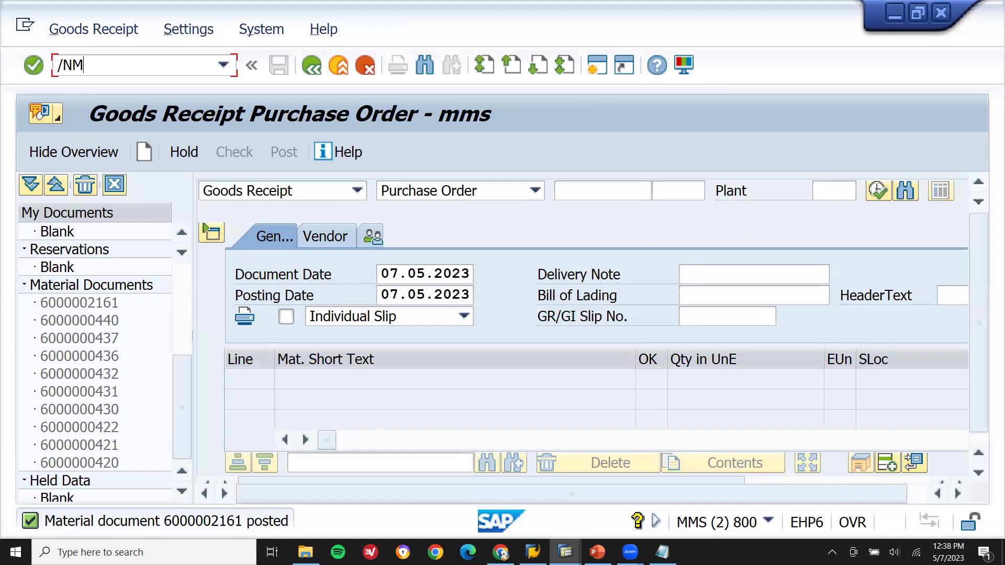
pyautogui.press('Return')
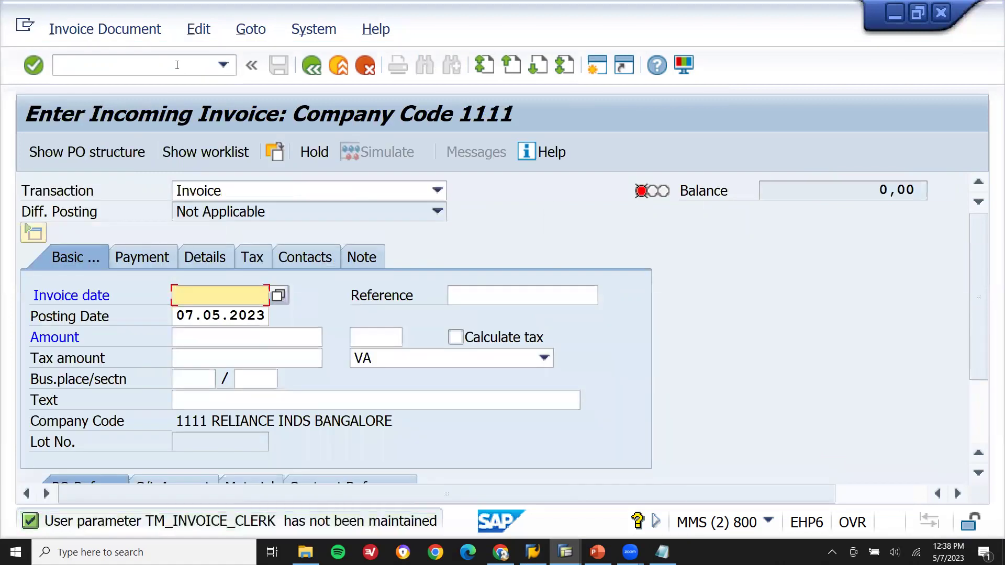
pyautogui.press('BackSpace')
pyautogui.press('Down')
pyautogui.press('Return')
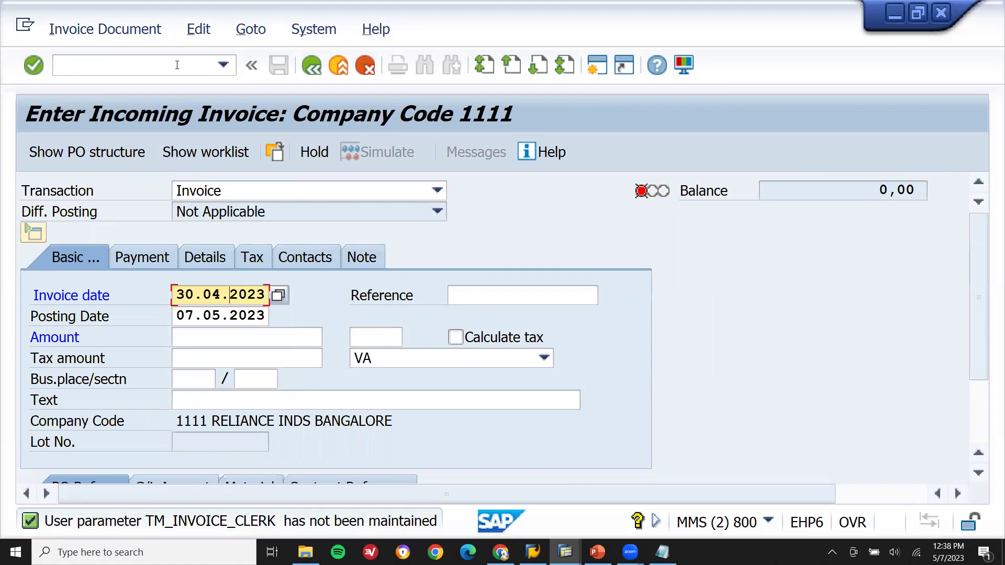
pyautogui.write('5')
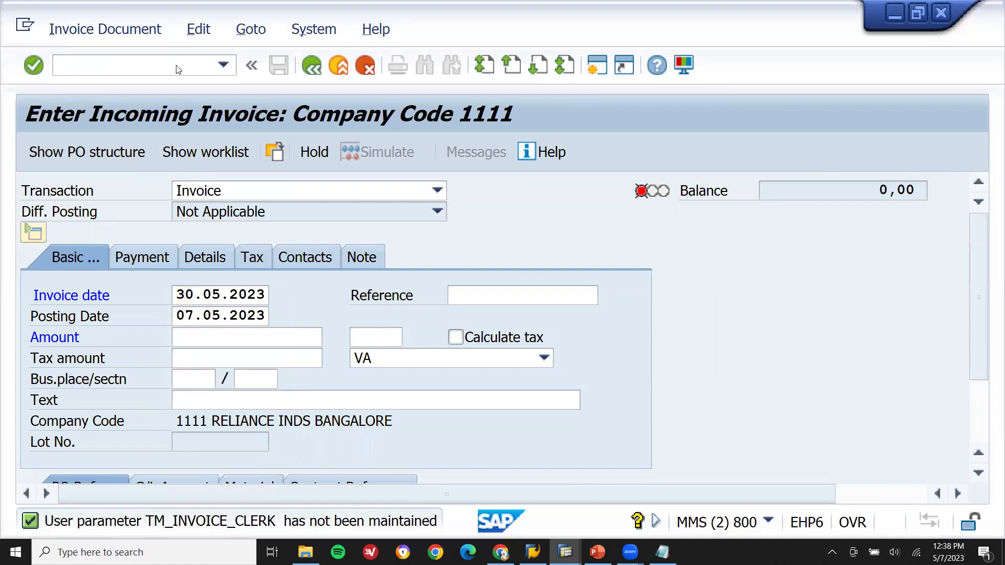
pyautogui.press('Return')
pyautogui.press('Return')
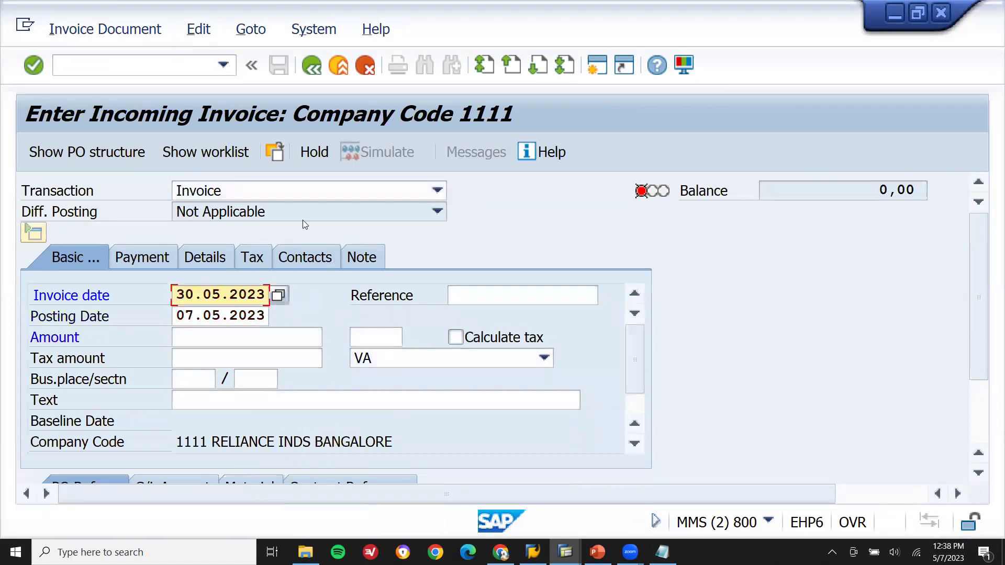
pyautogui.click(407, 363)
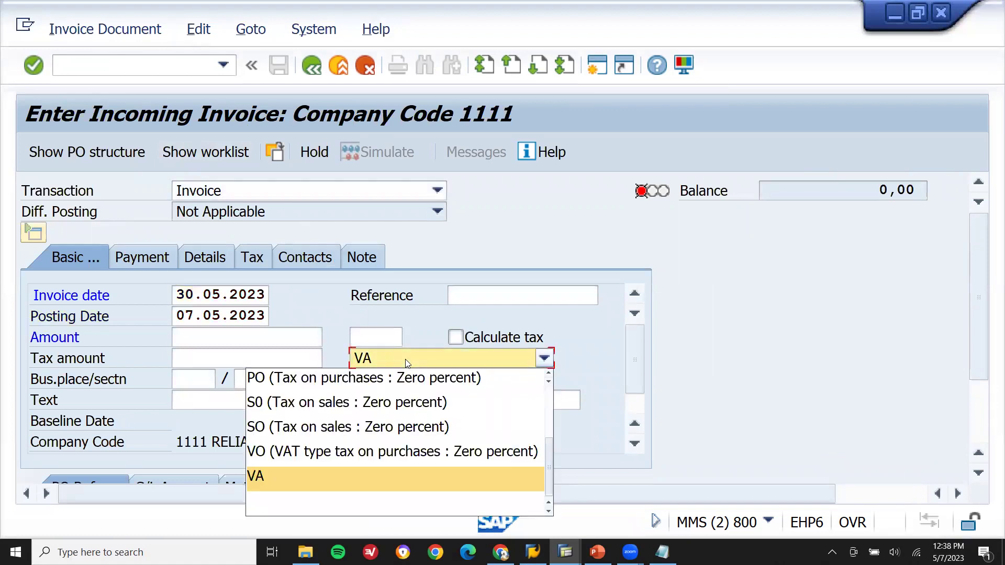
pyautogui.moveTo(548, 448); pyautogui.dragTo(550, 365)
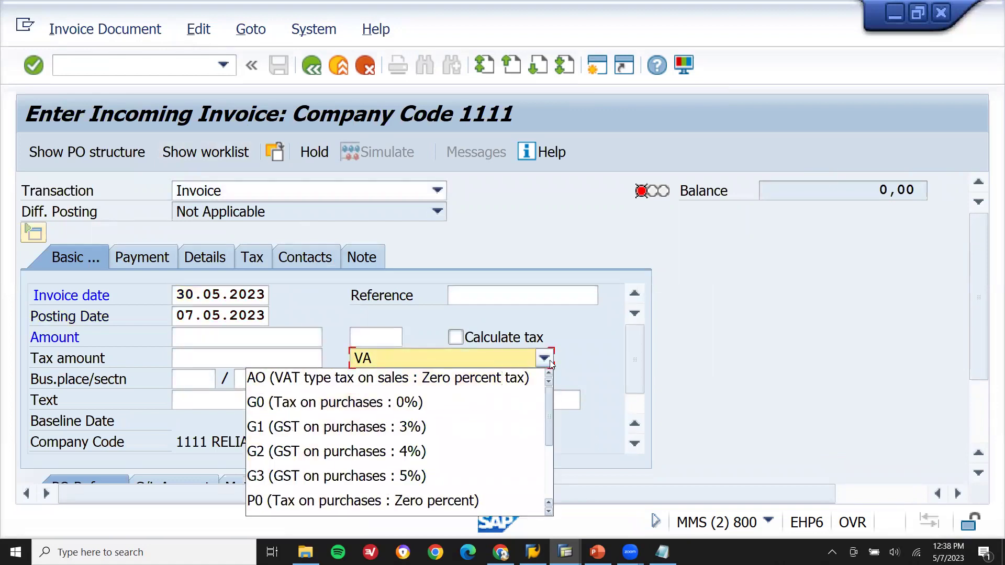
pyautogui.click(476, 401)
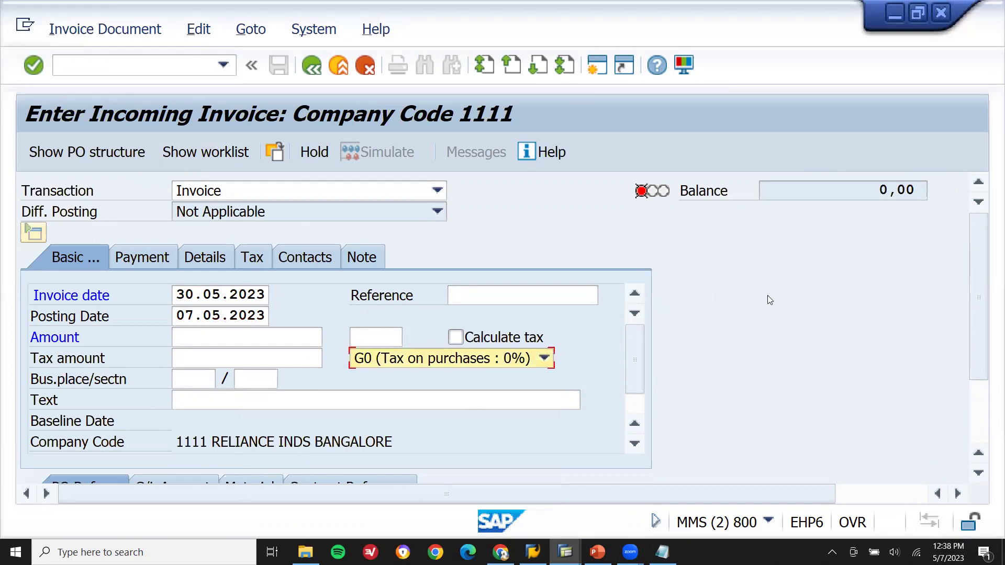
pyautogui.click(466, 338)
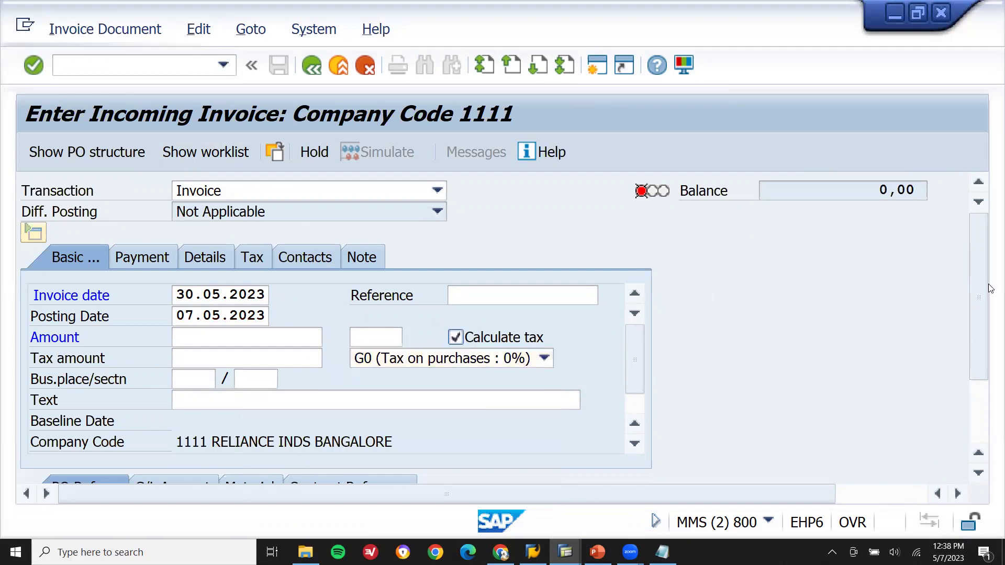
pyautogui.scroll(-3, 989, 419)
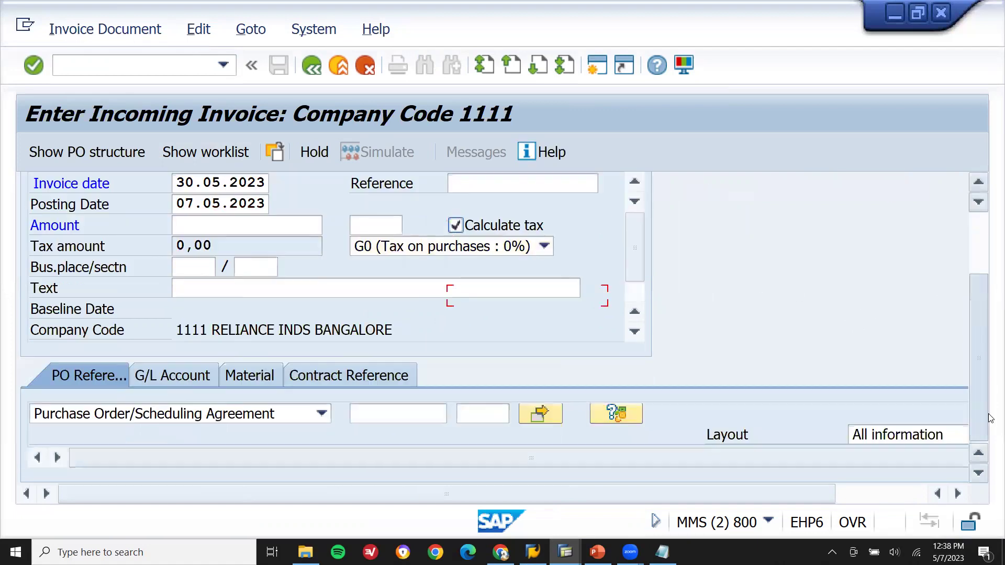
pyautogui.click(416, 409)
pyautogui.hotkey('ctrl', 'v')
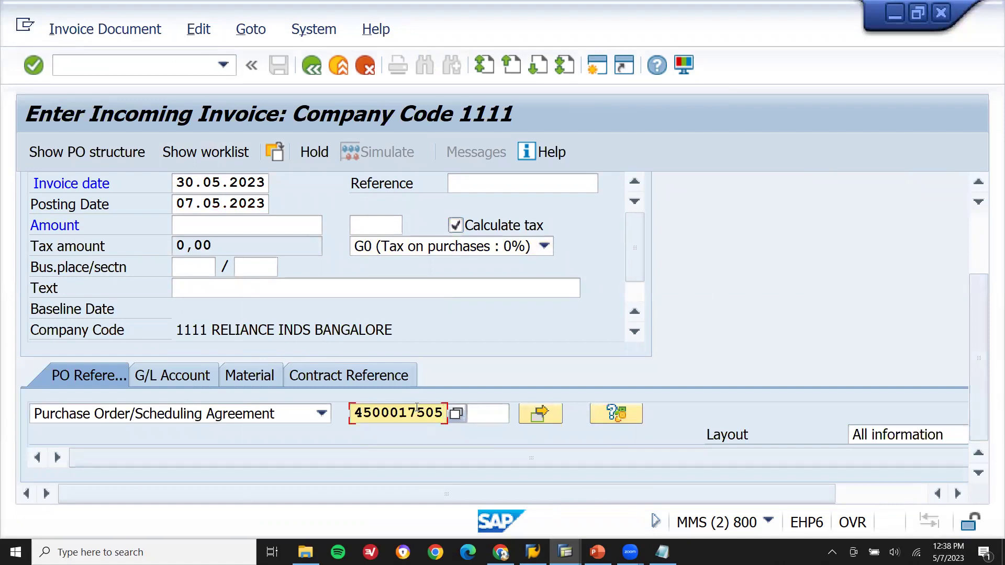
pyautogui.press('Return')
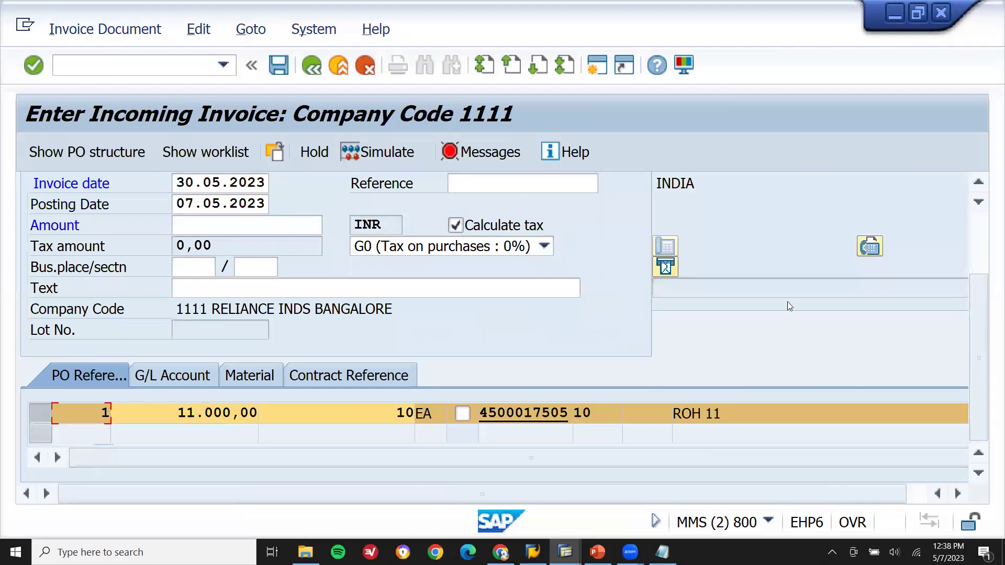
# Enter 11000 as the invoice amount.
pyautogui.scroll(3, 552, 329)
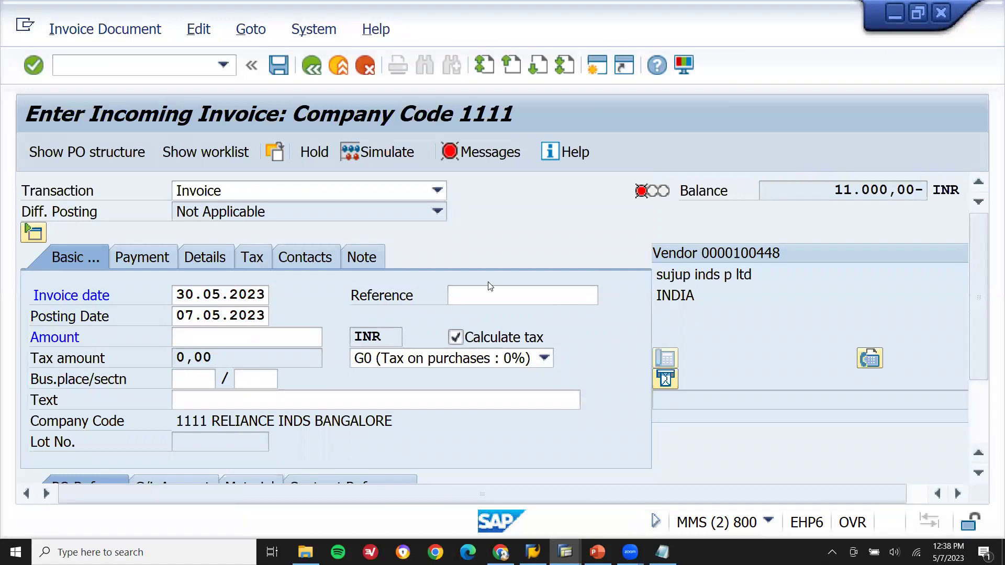
pyautogui.moveTo(793, 189); pyautogui.dragTo(969, 171)
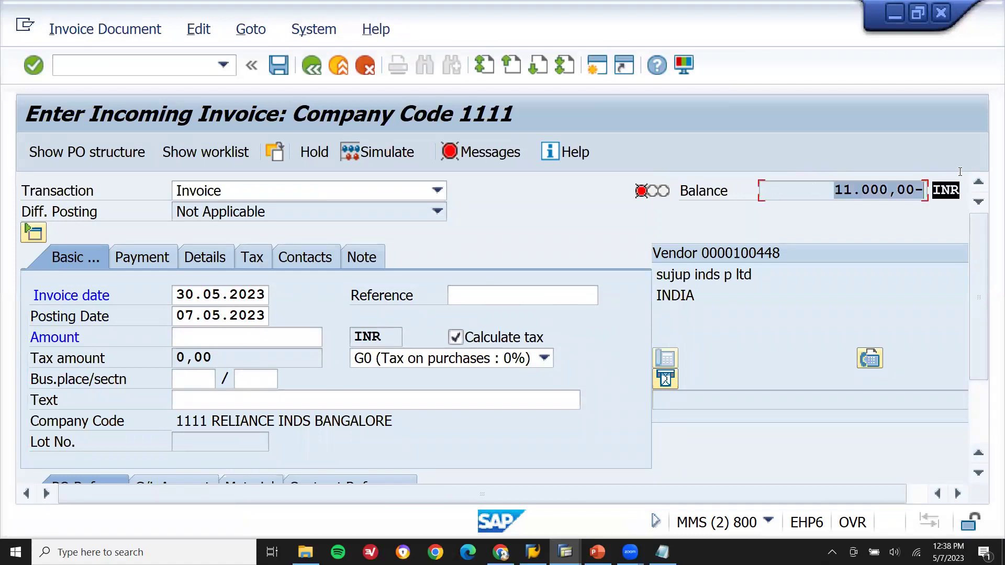
pyautogui.hotkey('ctrl', 'c')
pyautogui.click(248, 328)
pyautogui.write('11000')
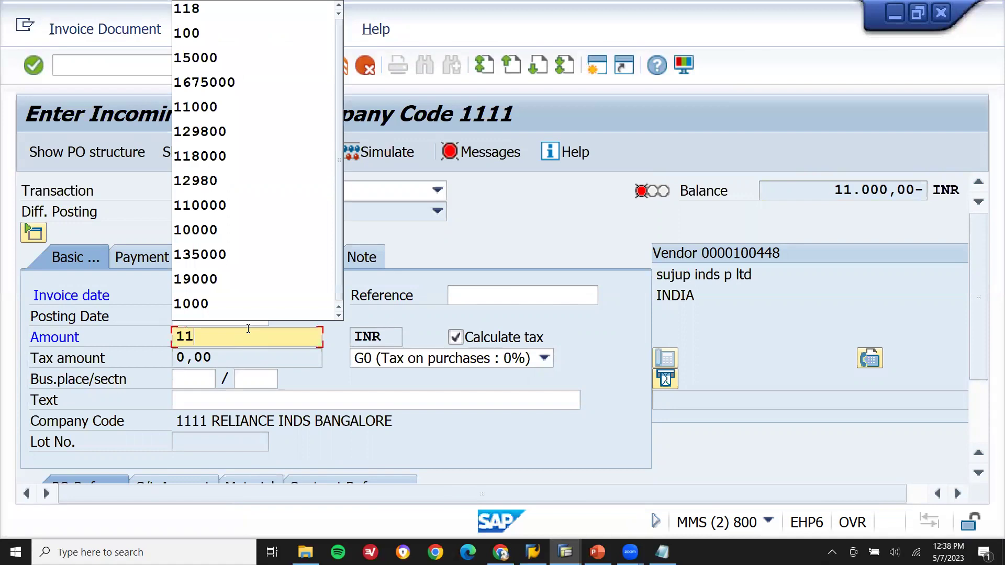
pyautogui.press('Escape')
pyautogui.press('Return')
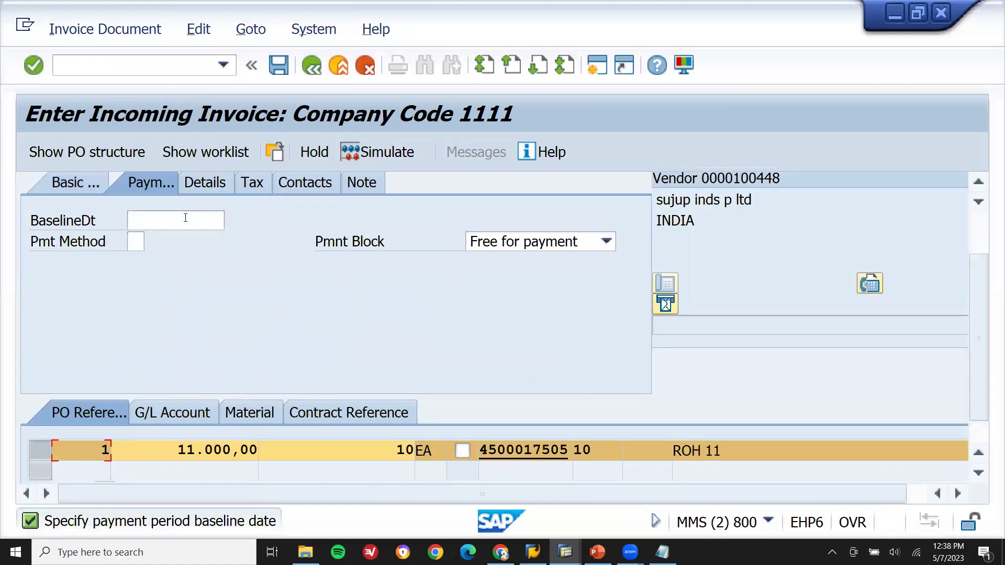
pyautogui.click(185, 219)
pyautogui.click(231, 226)
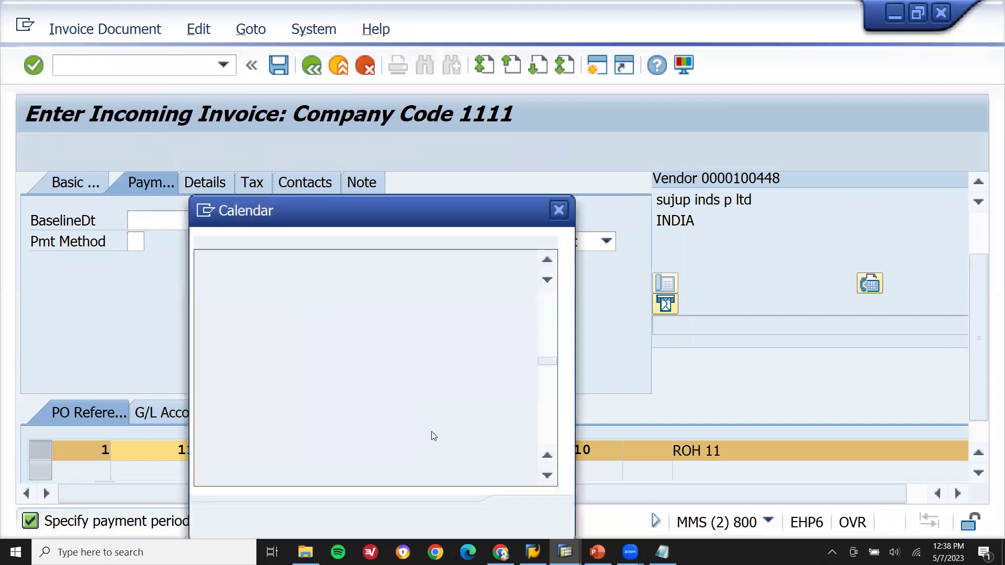
pyautogui.doubleClick(518, 379)
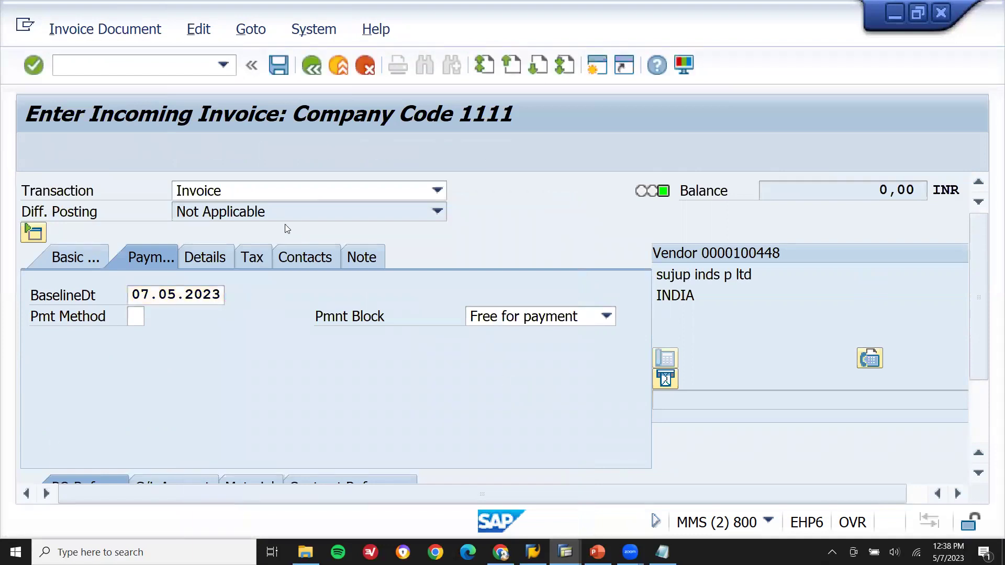
pyautogui.click(279, 65)
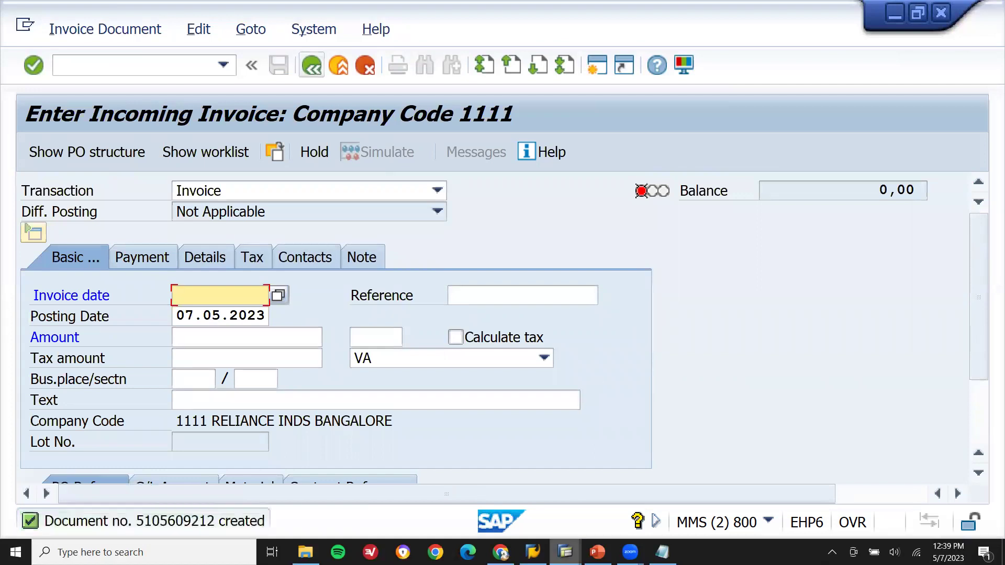
pyautogui.click(565, 552)
pyautogui.click(504, 480)
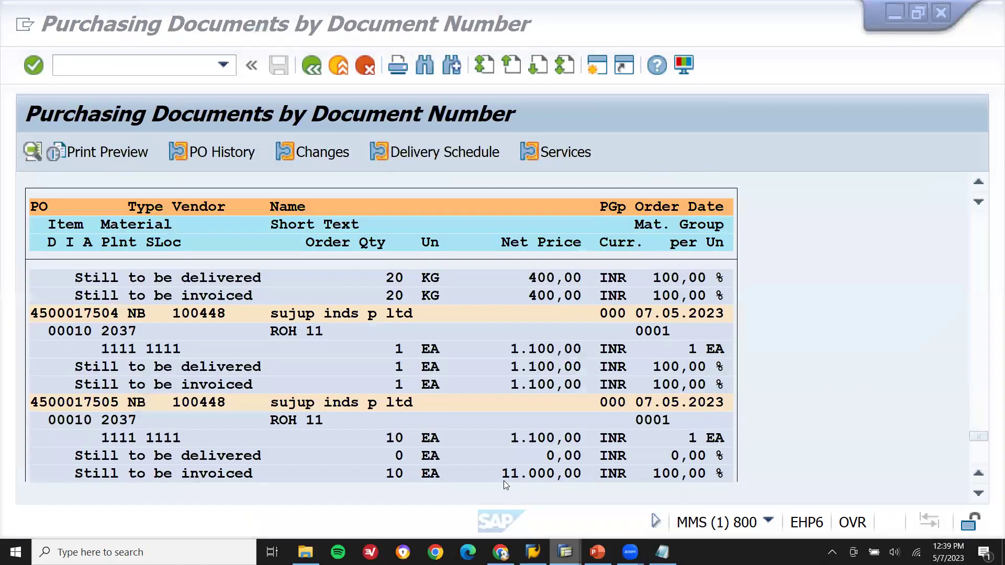
pyautogui.click(321, 67)
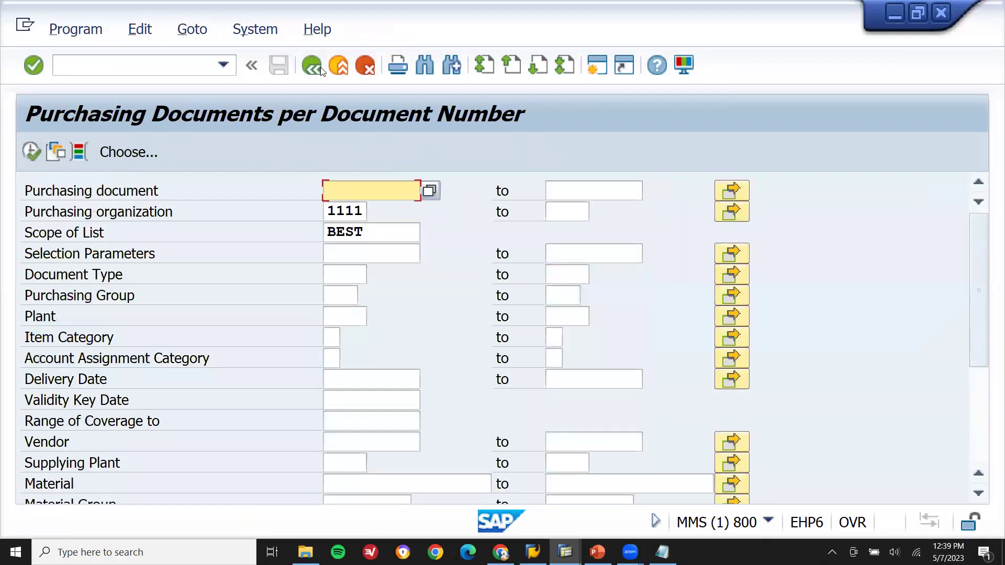
pyautogui.click(31, 153)
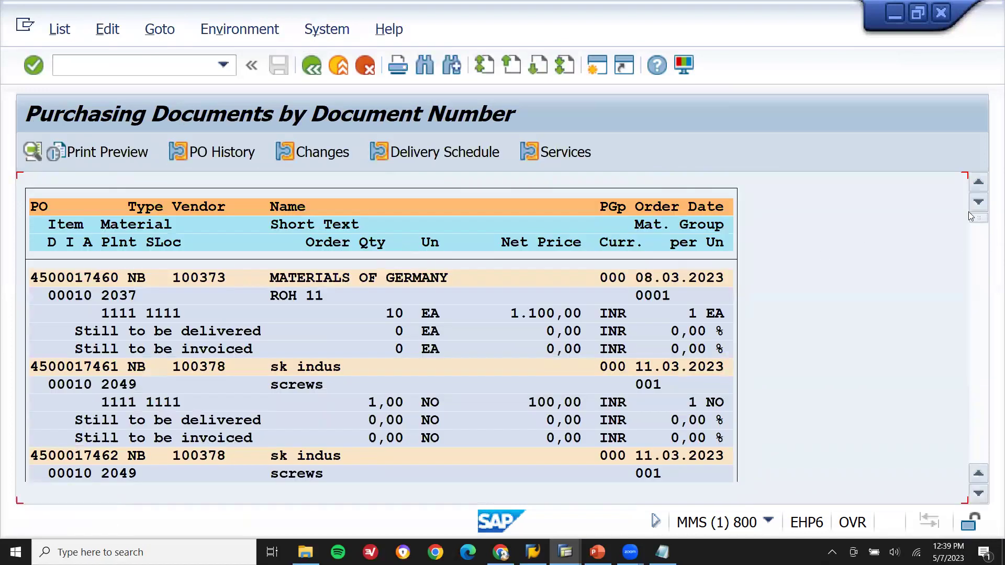
pyautogui.moveTo(979, 218); pyautogui.dragTo(987, 450)
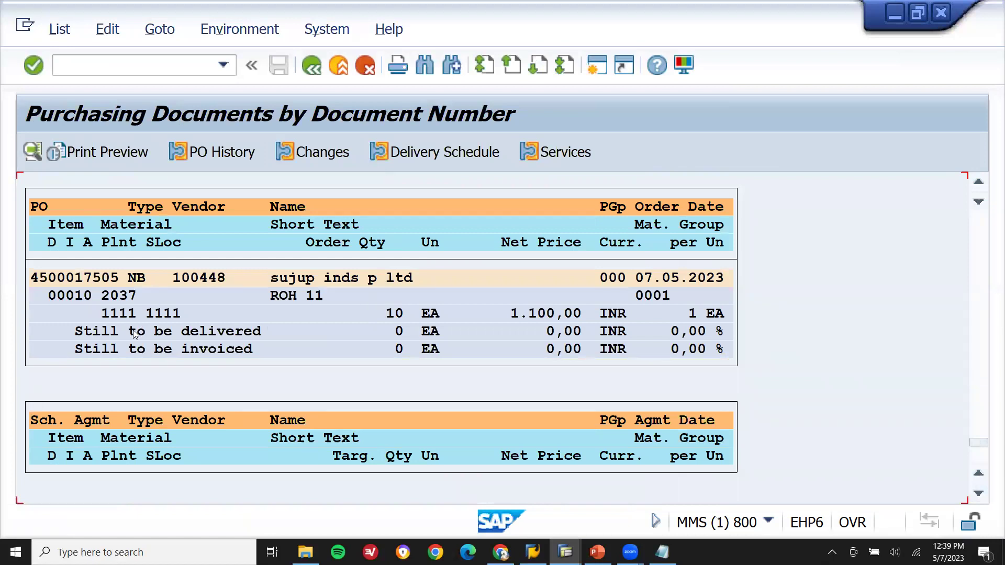
pyautogui.click(400, 337)
pyautogui.click(130, 354)
pyautogui.click(399, 350)
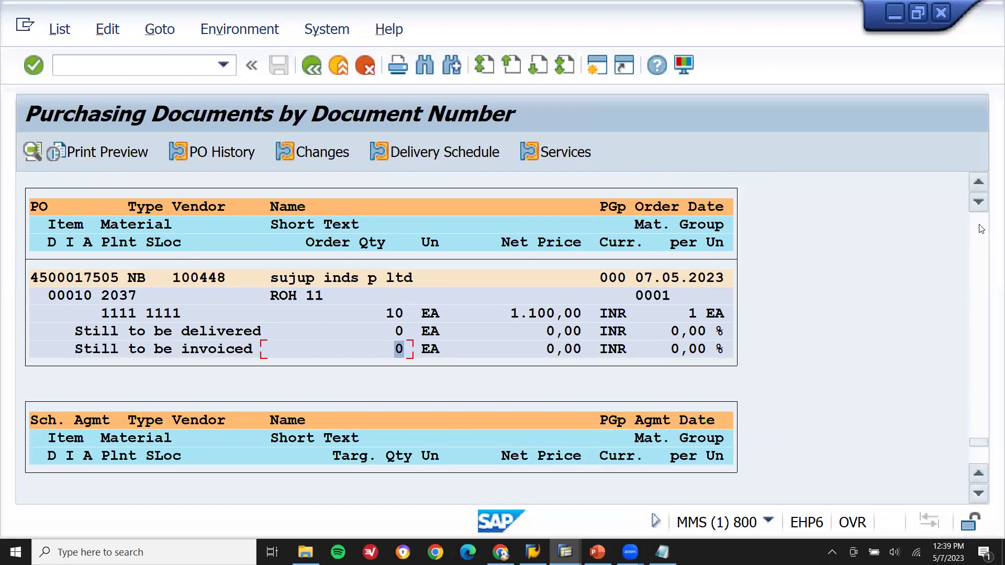
# Scroll through the purchasing documents list to review the older orders.
pyautogui.scroll(10, 981, 229)
pyautogui.scroll(10, 981, 229)
pyautogui.scroll(12, 981, 228)
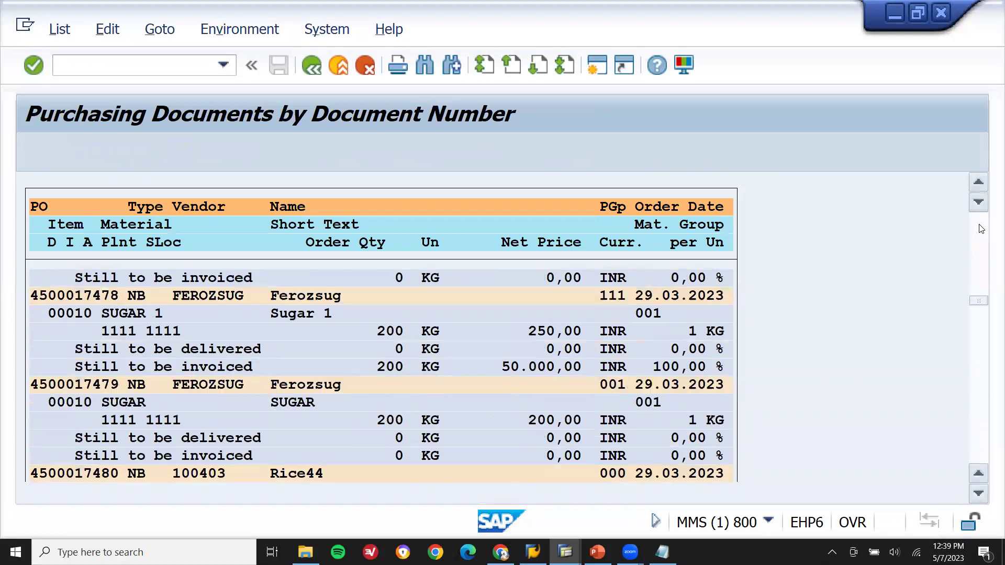
pyautogui.scroll(4, 981, 229)
pyautogui.scroll(11, 981, 229)
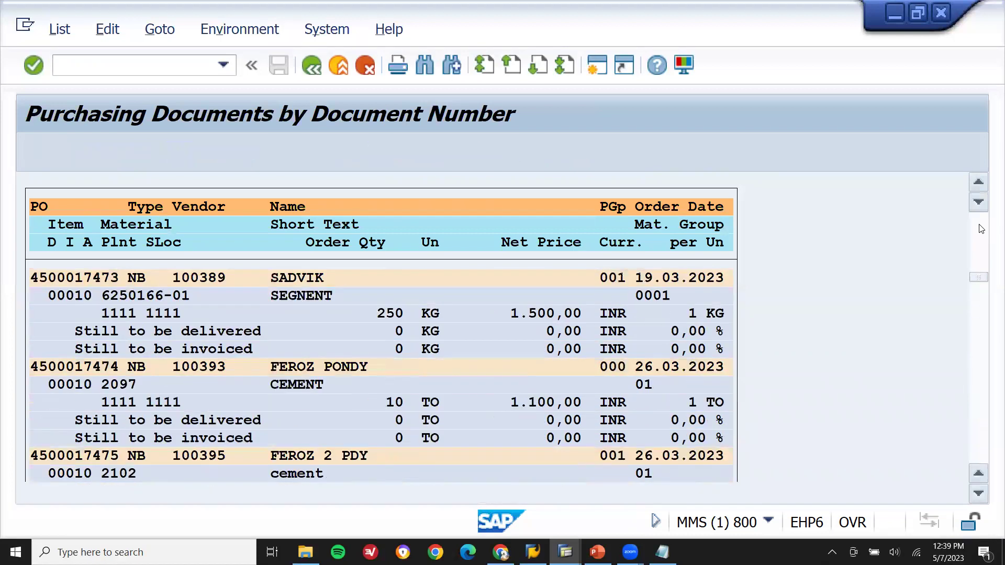
pyautogui.scroll(4, 982, 229)
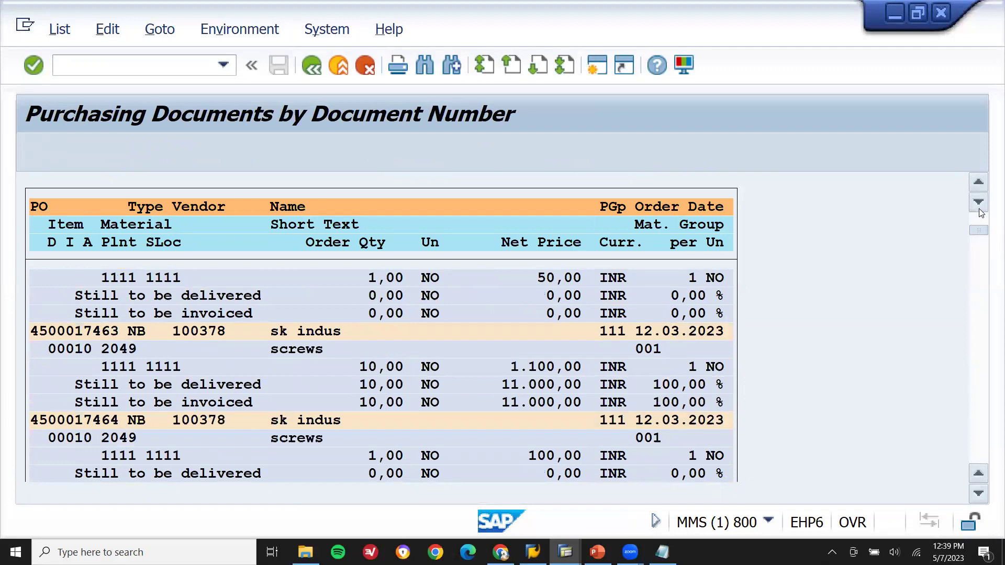
pyautogui.scroll(4, 980, 212)
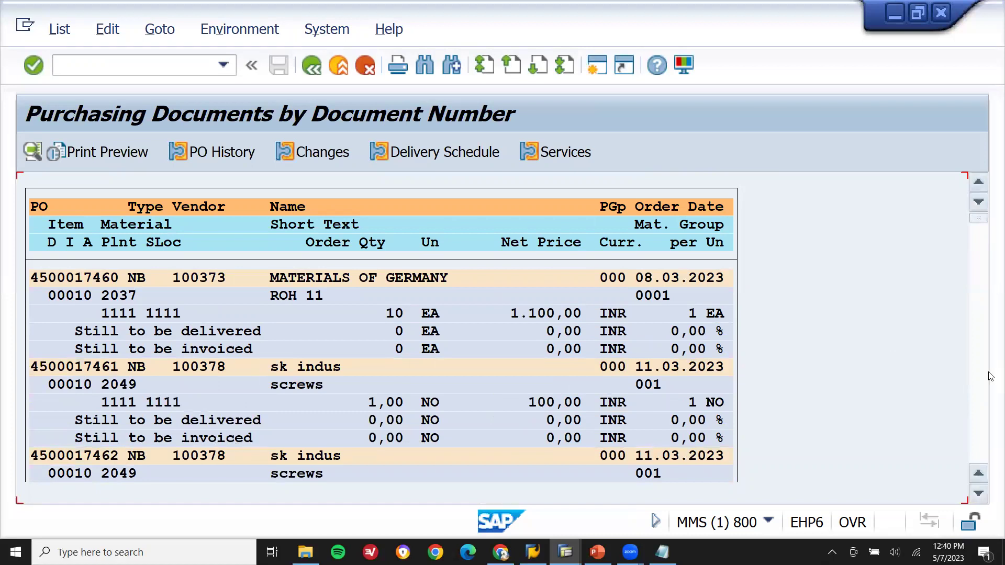
pyautogui.scroll(-4, 984, 416)
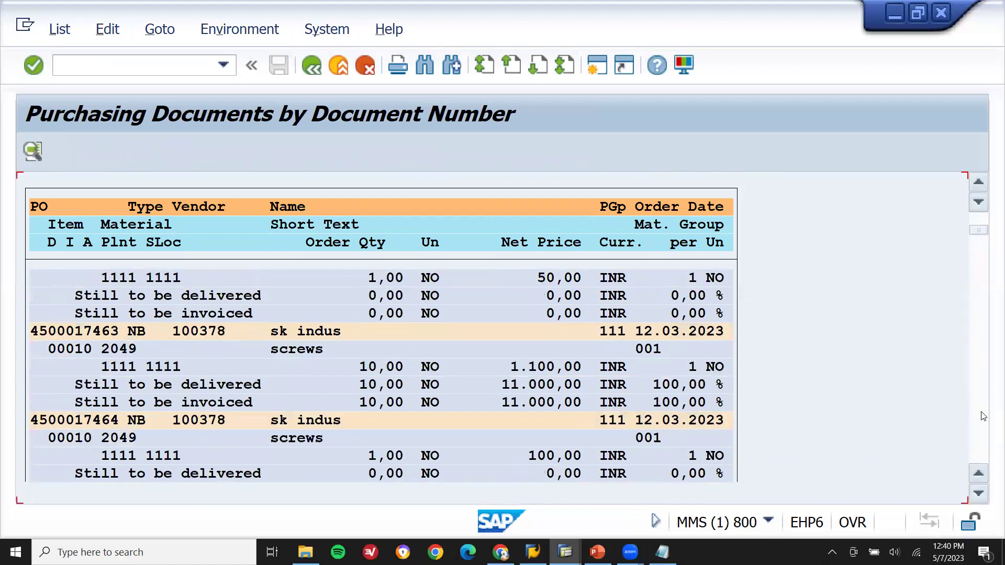
pyautogui.scroll(-4, 983, 417)
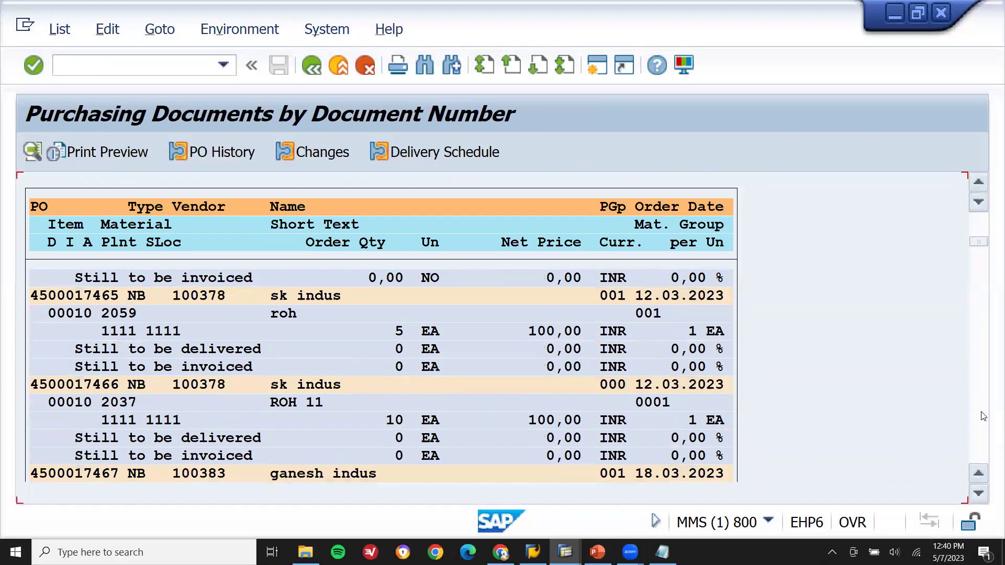
pyautogui.scroll(-4, 983, 416)
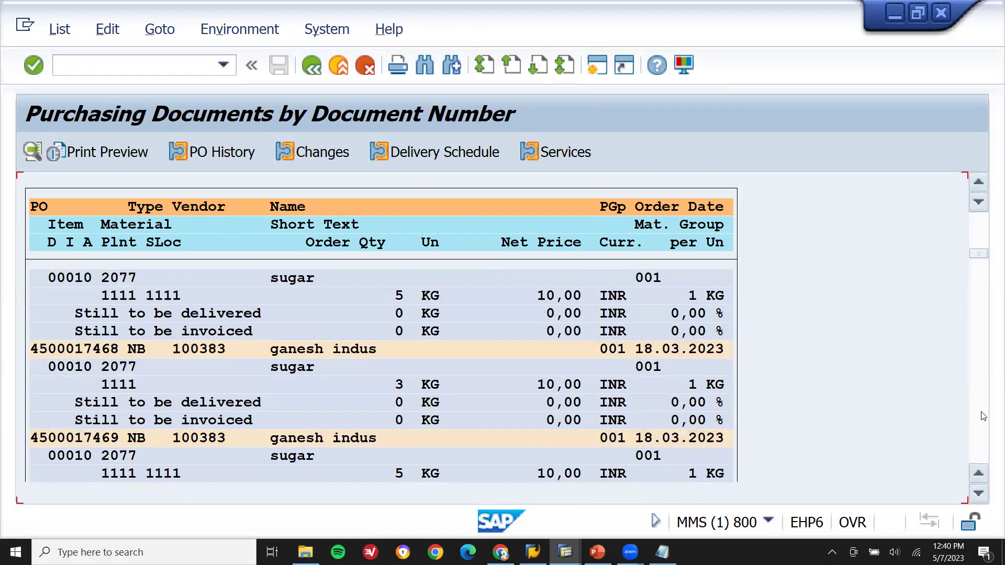
# Try Print Preview without a selected line, getting 'Please choose a valid line'.
pyautogui.click(126, 150)
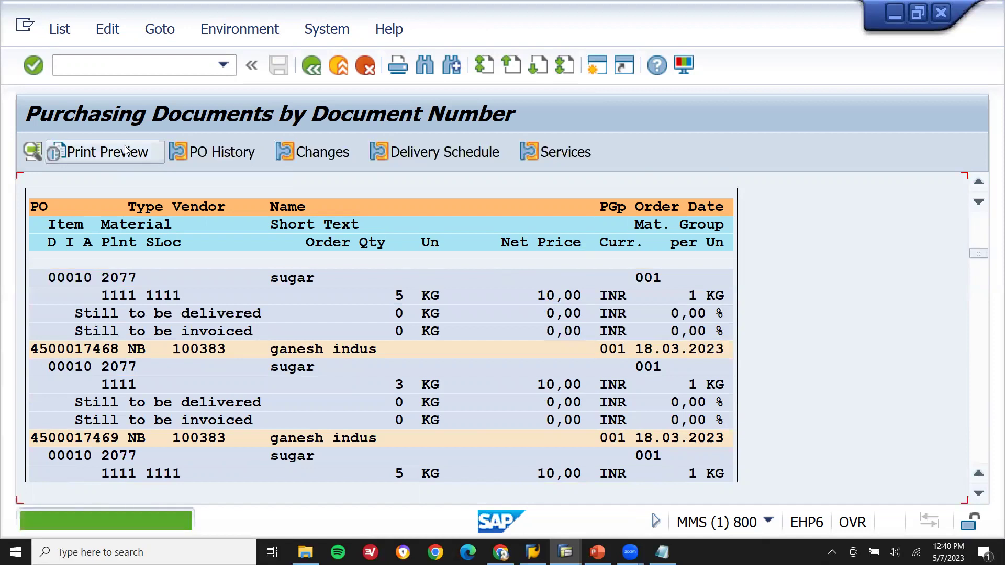
pyautogui.click(126, 150)
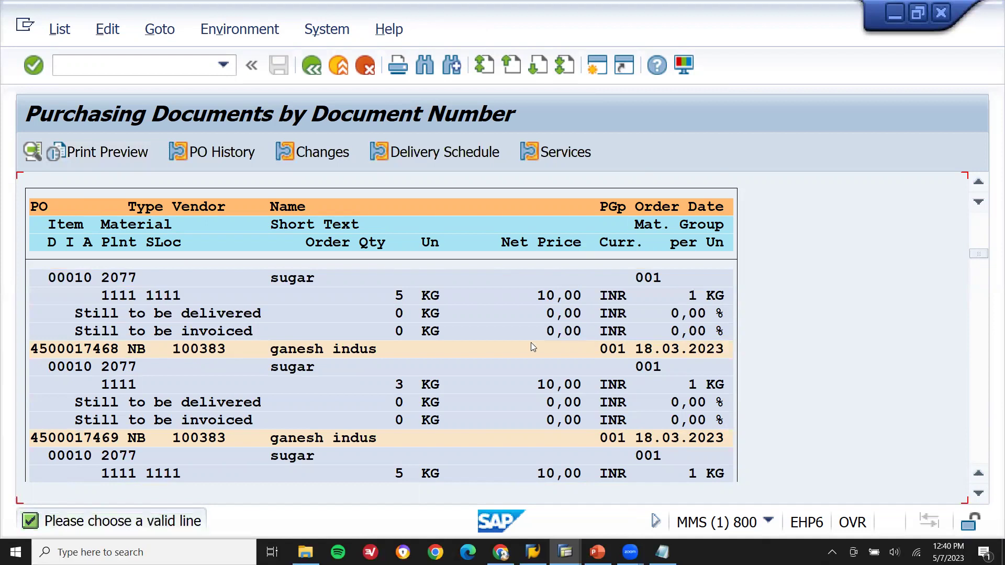
pyautogui.moveTo(981, 256); pyautogui.dragTo(979, 216)
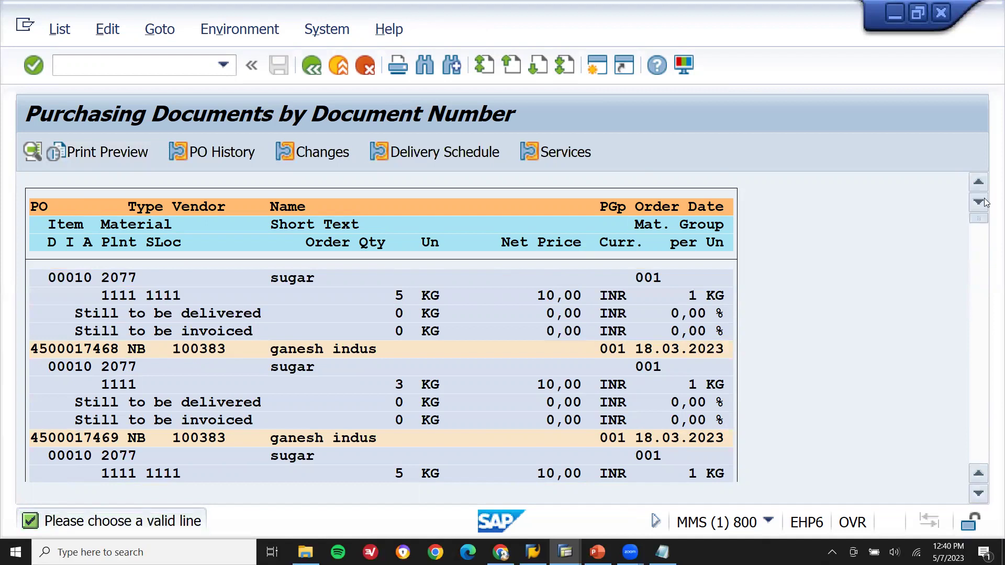
pyautogui.click(59, 28)
pyautogui.click(61, 32)
pyautogui.click(60, 29)
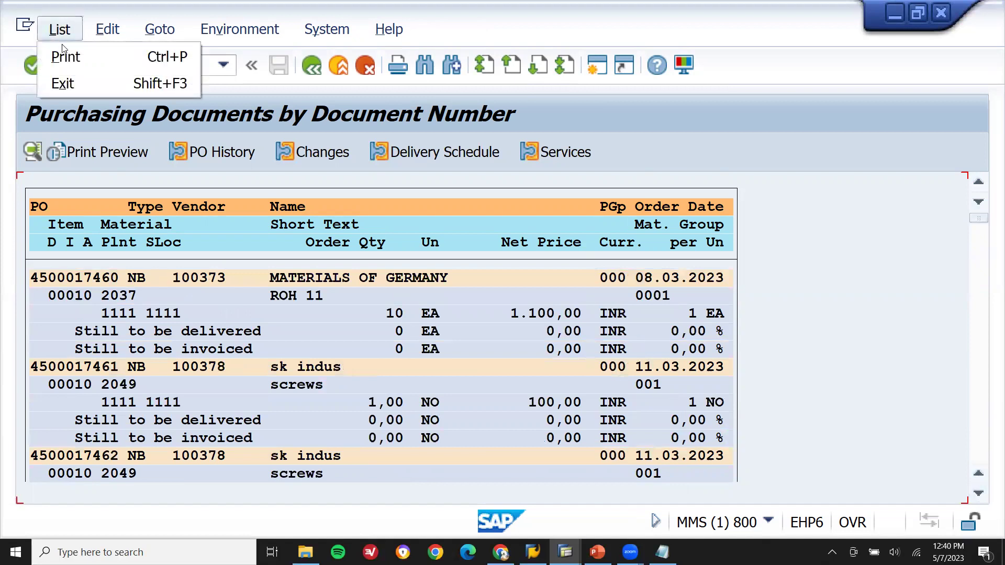
pyautogui.click(63, 56)
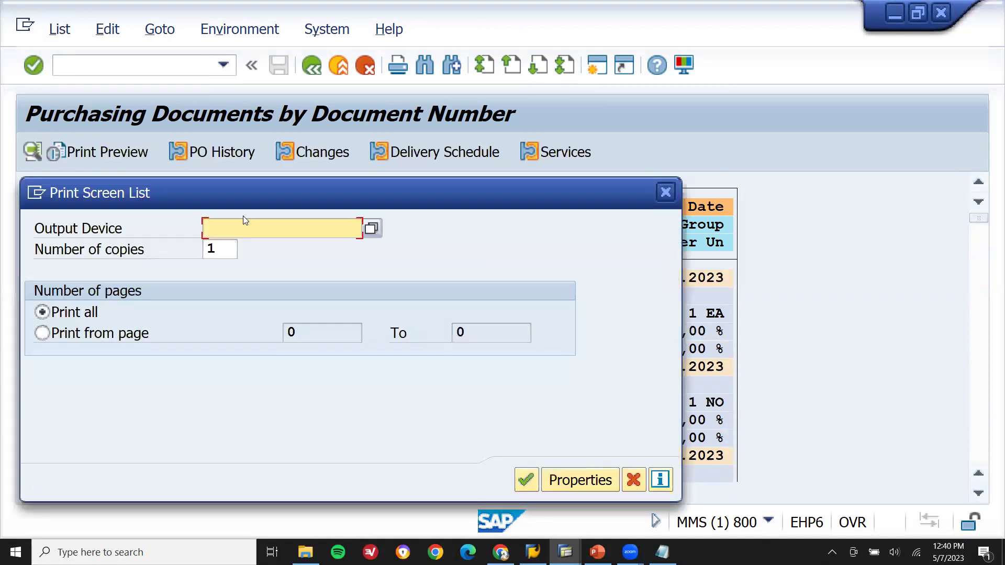
pyautogui.write('LP01')
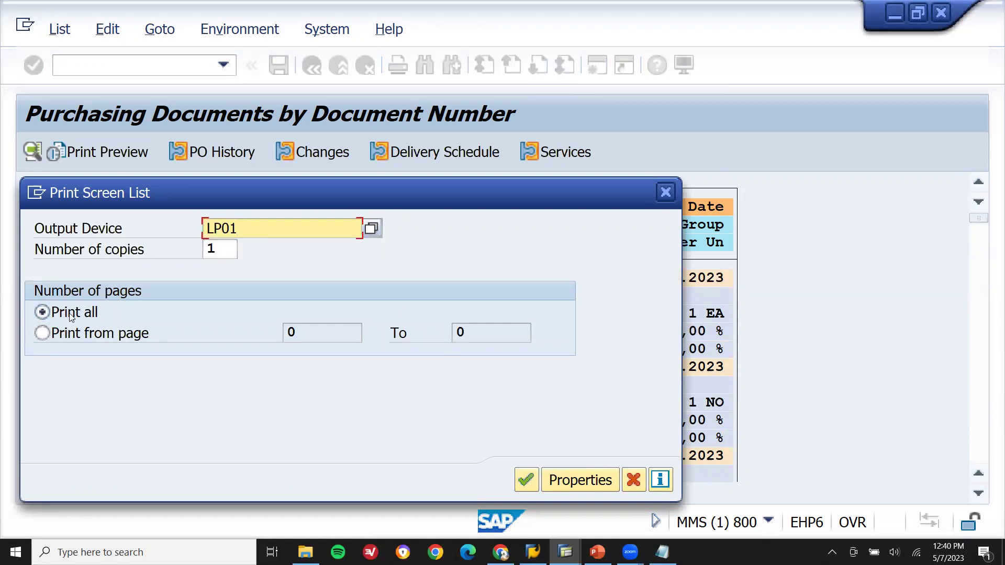
pyautogui.click(221, 249)
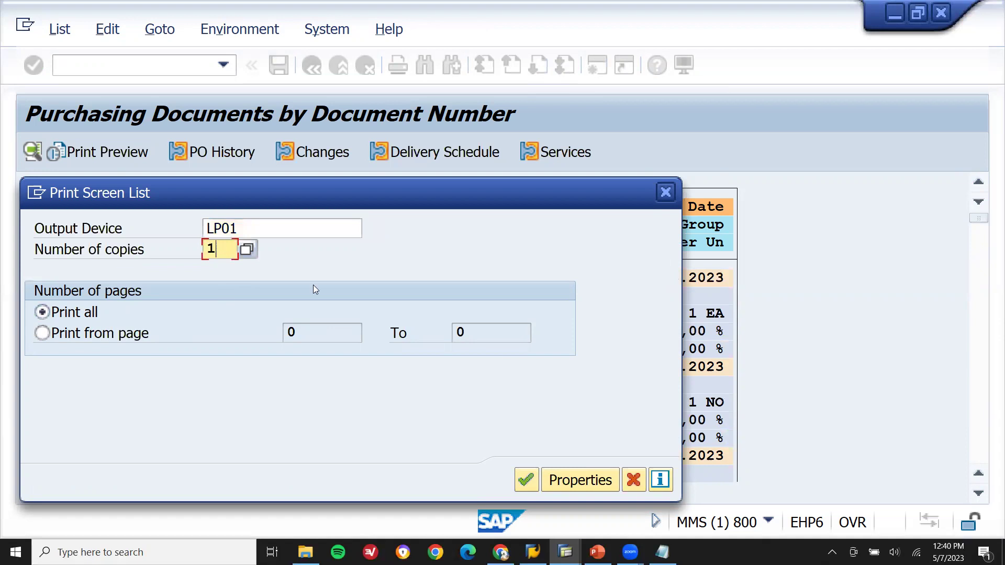
pyautogui.click(526, 480)
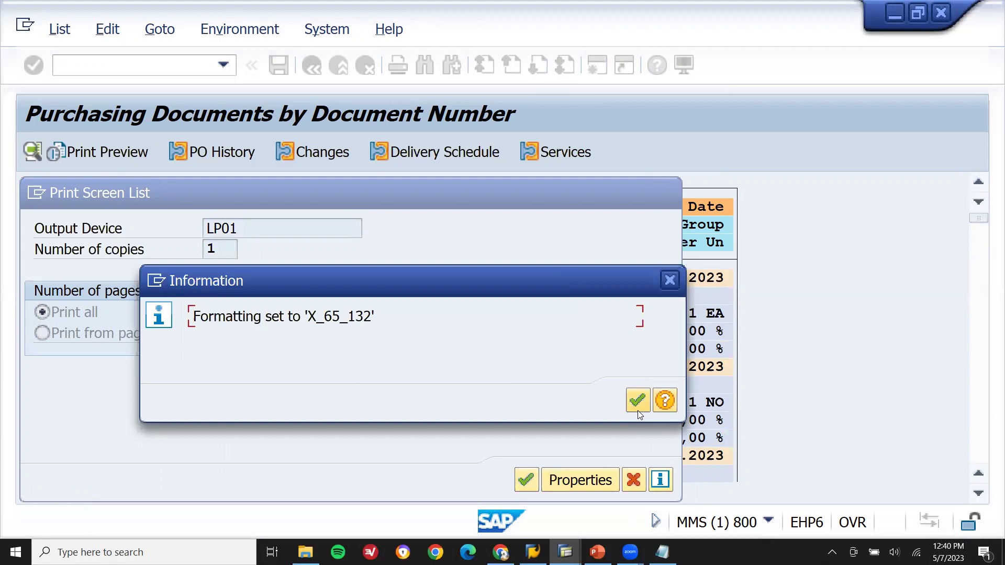
pyautogui.click(637, 410)
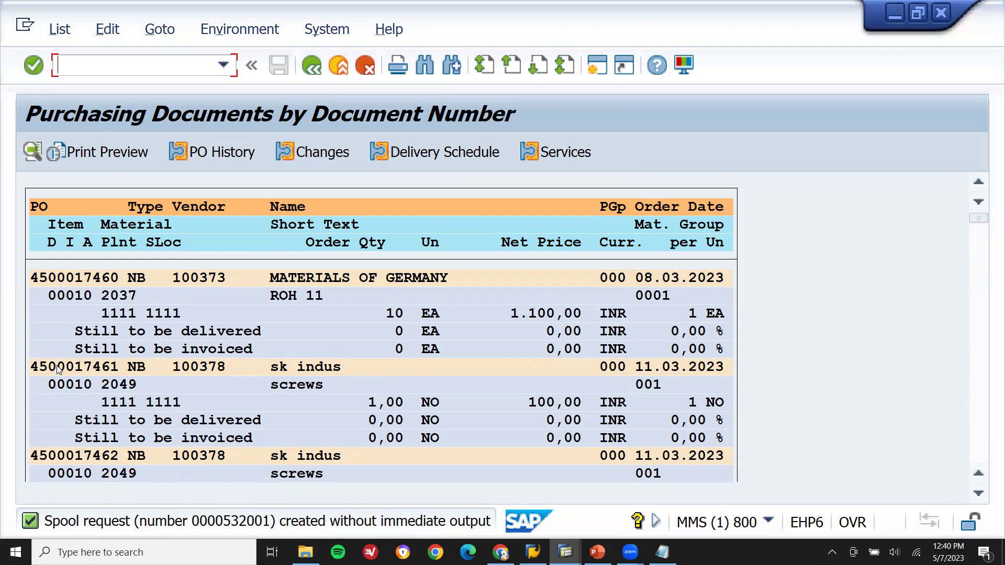
pyautogui.doubleClick(90, 366)
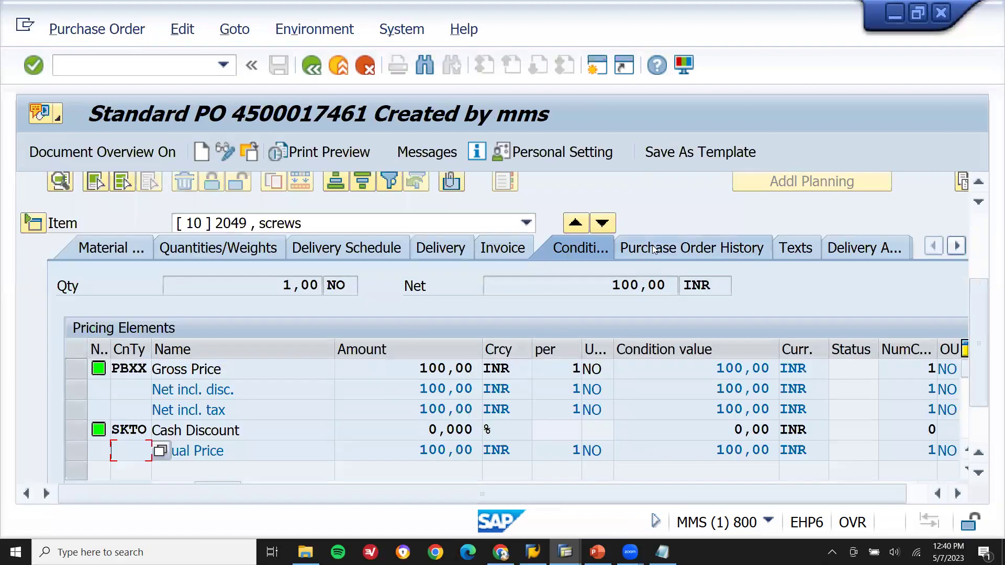
pyautogui.click(654, 248)
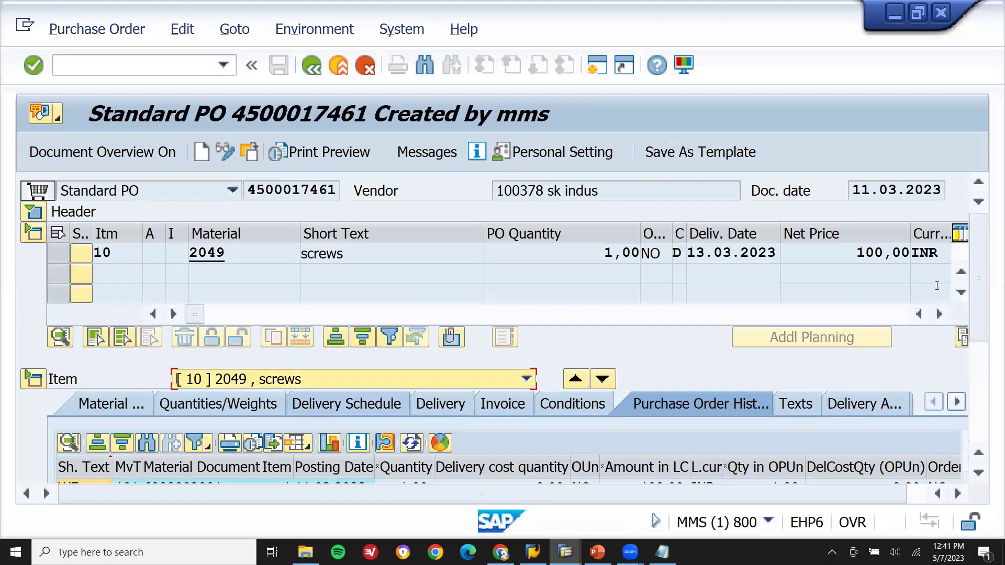
pyautogui.moveTo(979, 314); pyautogui.dragTo(986, 418)
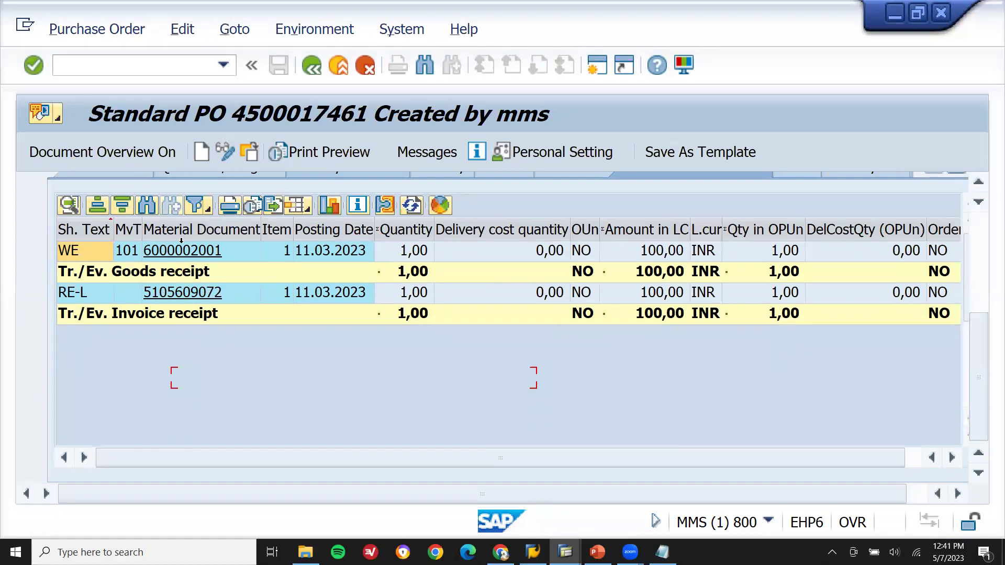
pyautogui.click(184, 294)
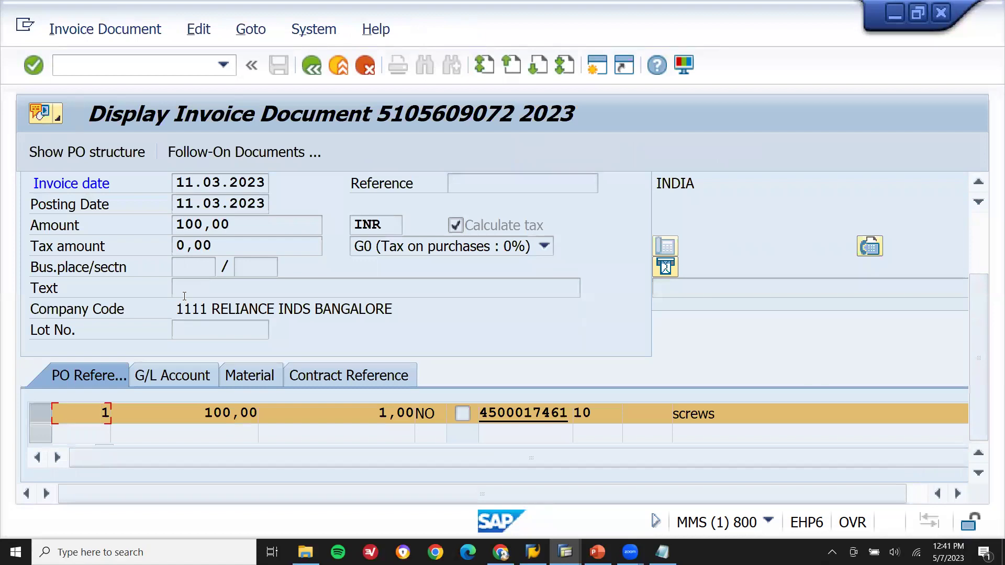
pyautogui.click(317, 69)
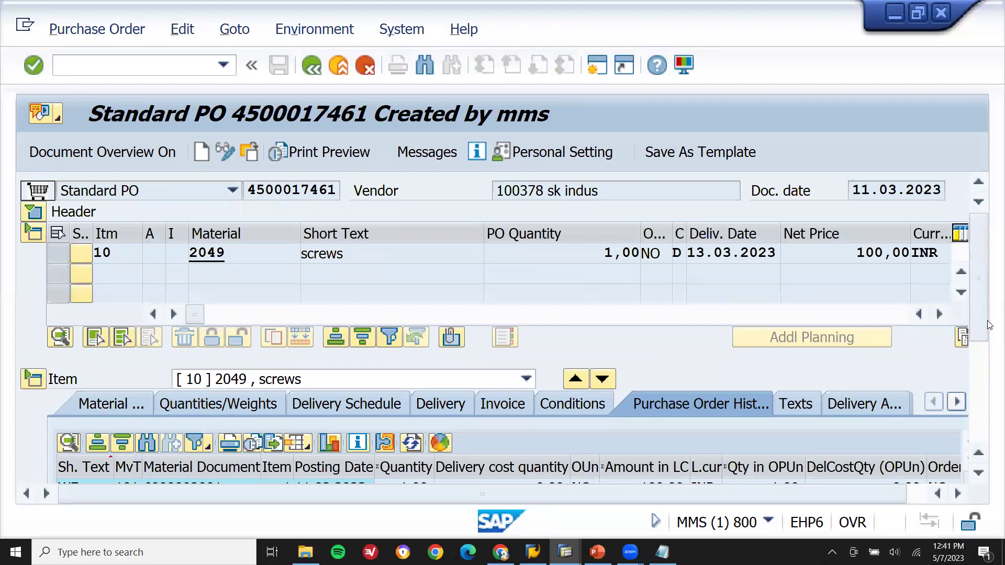
pyautogui.press('super+Down')
pyautogui.scroll(-5, 967, 424)
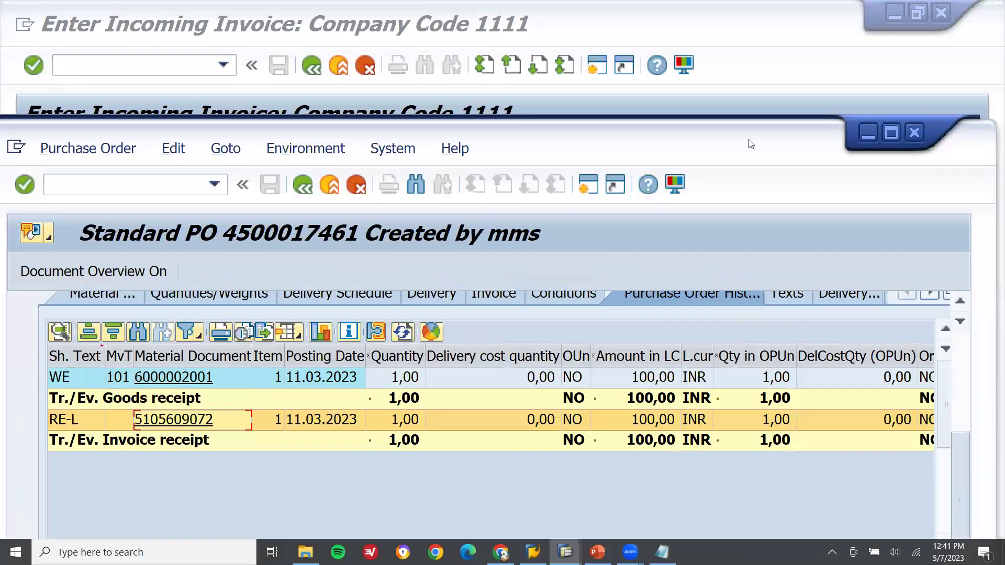
pyautogui.click(162, 377)
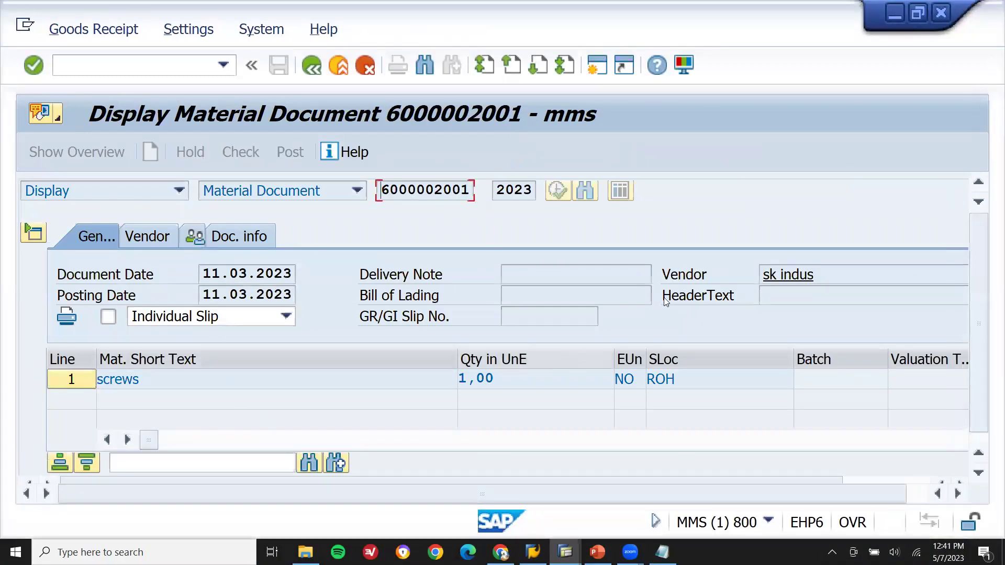
pyautogui.scroll(-1, 977, 368)
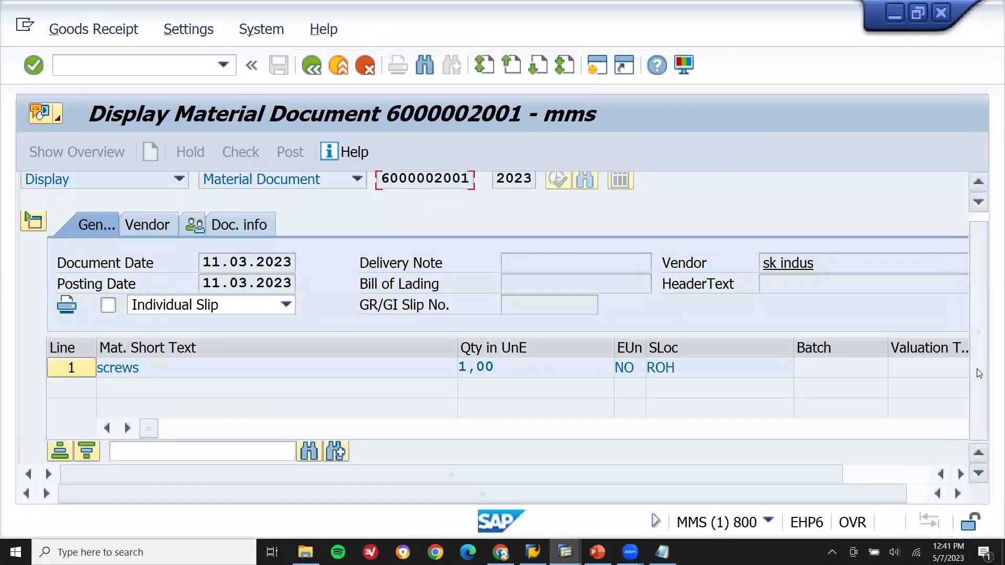